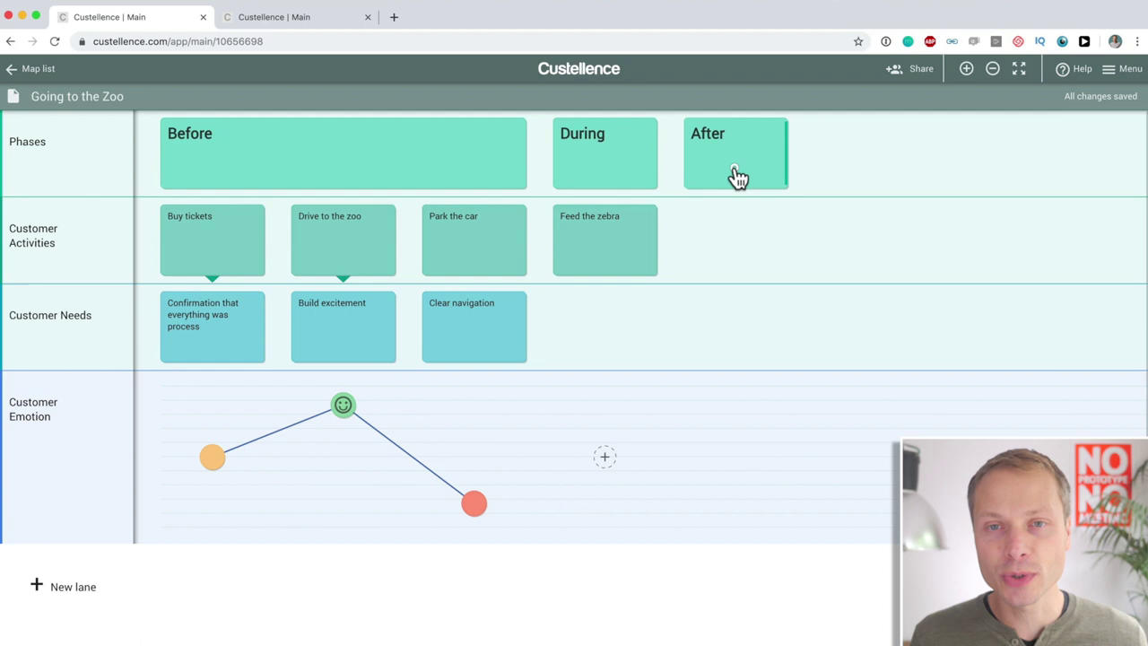
Try moving the After phase ahead of During and Drive to the zoo past Park the car, returning both cards to their original order
{"action": "left_click_drag", "start_coordinate": [736, 177], "coordinate": [528, 172]}
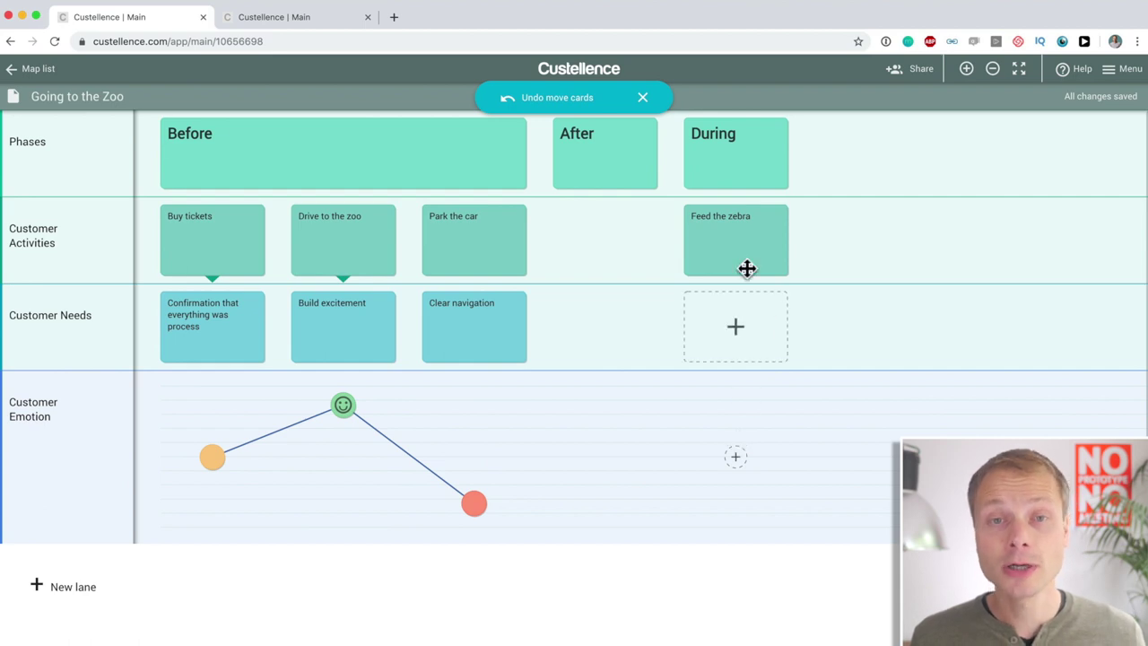
{"action": "left_click_drag", "start_coordinate": [731, 184], "coordinate": [538, 177]}
{"action": "left_click_drag", "start_coordinate": [841, 266], "coordinate": [615, 246]}
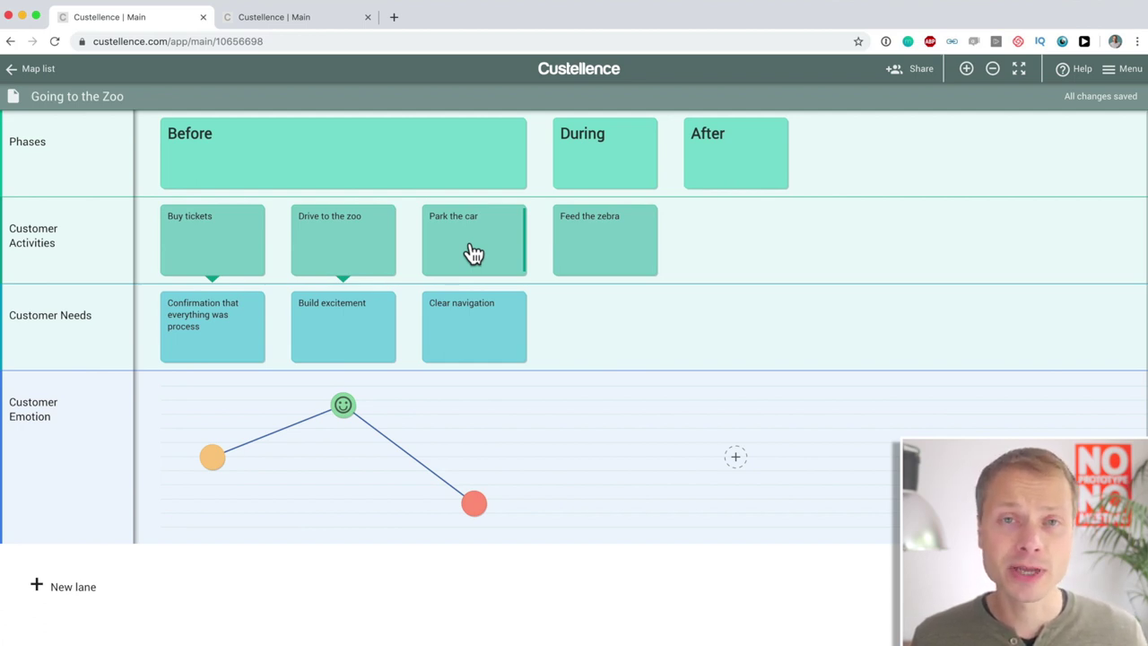
{"action": "left_click_drag", "start_coordinate": [328, 248], "coordinate": [520, 247]}
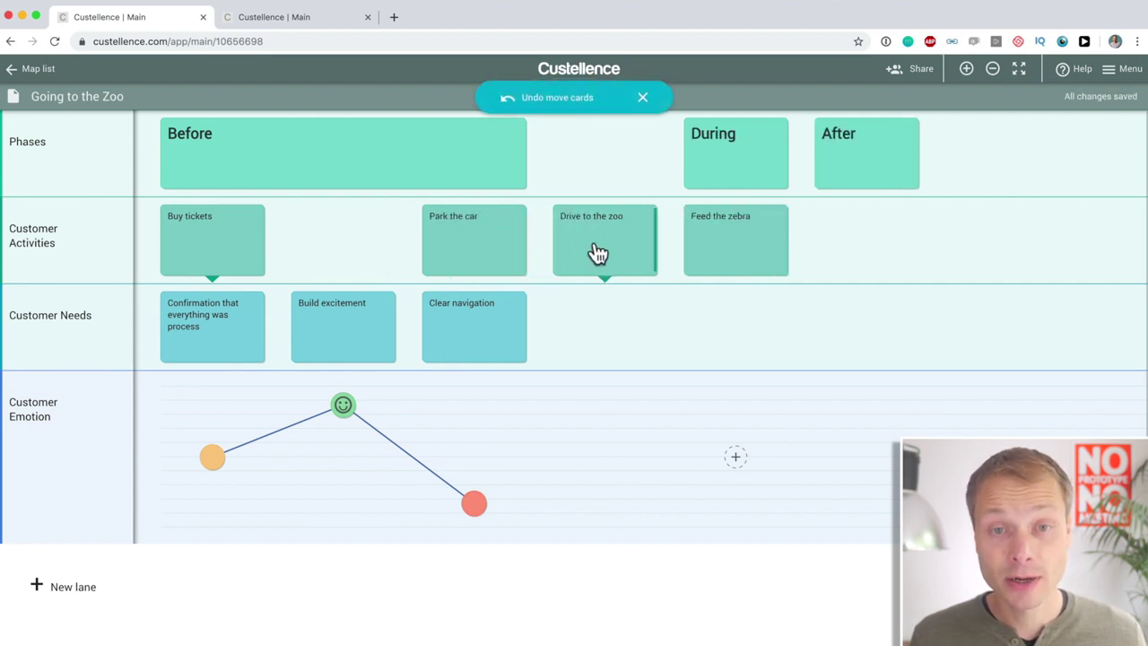
{"action": "left_click_drag", "start_coordinate": [605, 249], "coordinate": [402, 235]}
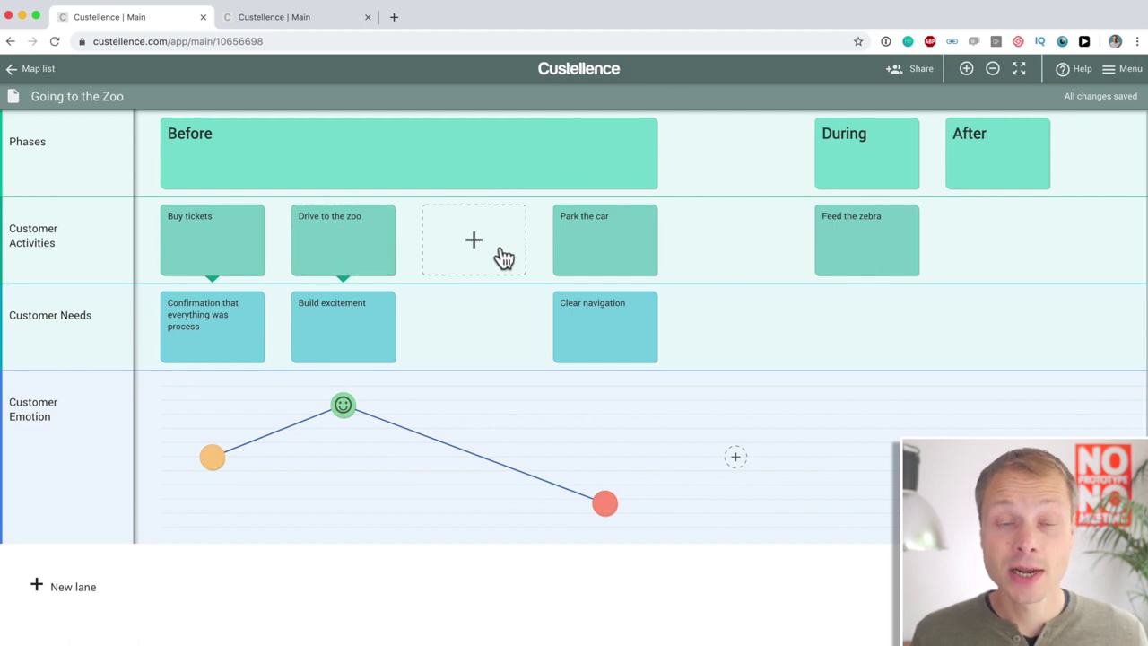
Widen the Drive to the zoo activity to span two columns and move the Build excitement need beneath its second column
{"action": "left_click_drag", "start_coordinate": [397, 238], "coordinate": [526, 240]}
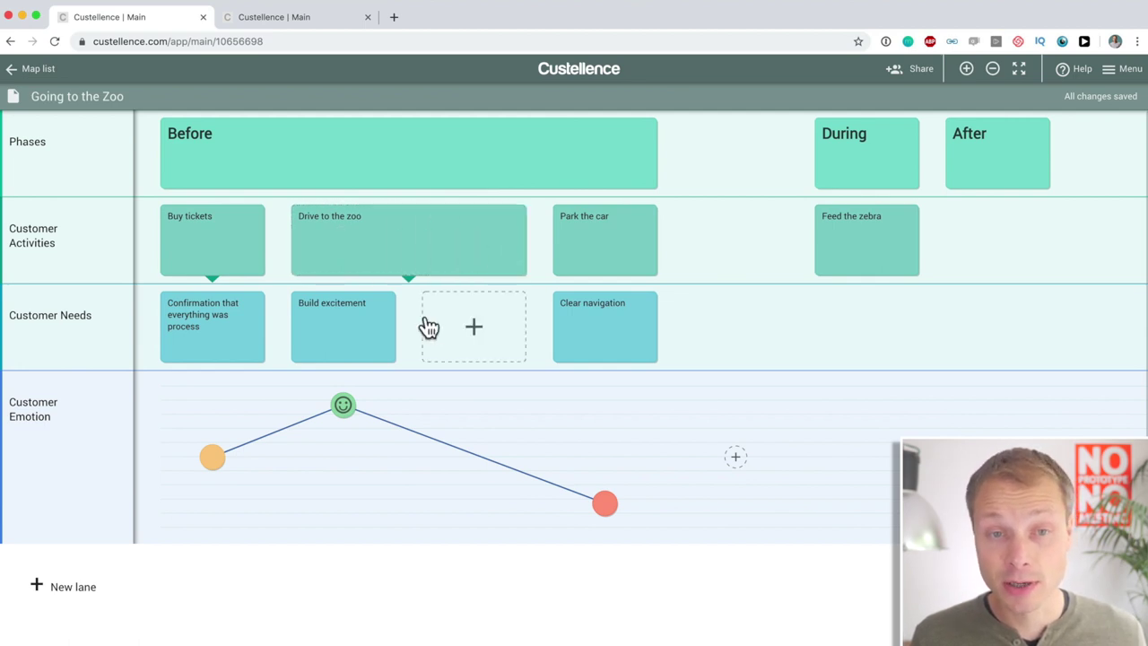
{"action": "left_click_drag", "start_coordinate": [367, 328], "coordinate": [476, 329]}
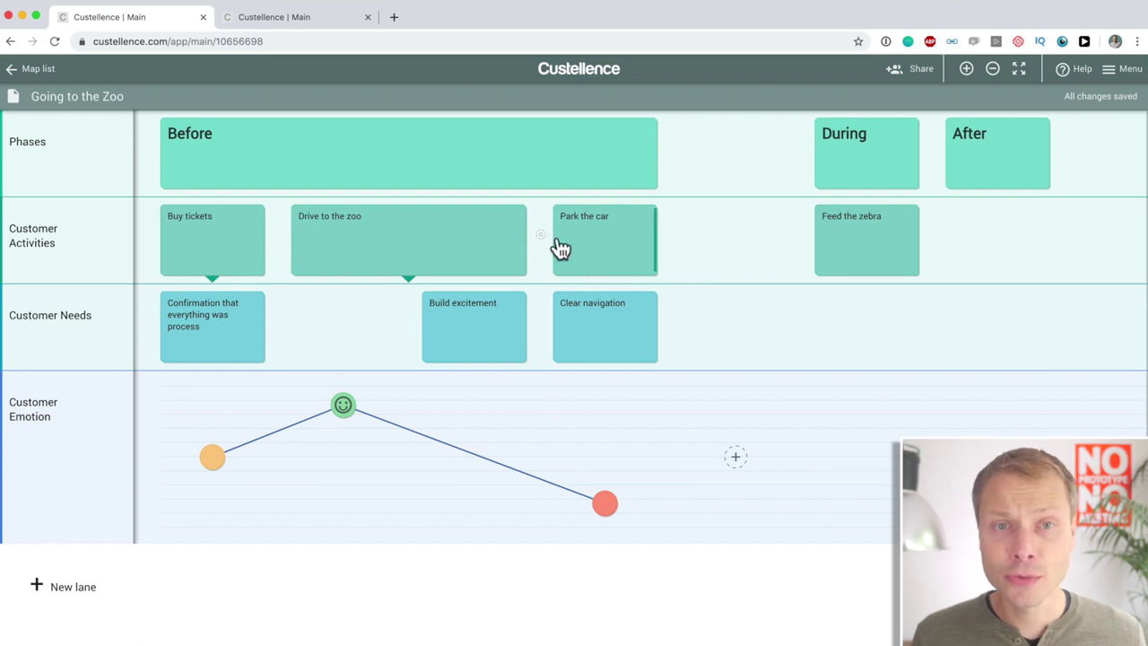
Try placing Park the car and Clear navigation between Buy tickets and Drive to the zoo, and return both cards behind Drive to the zoo
{"action": "left_click_drag", "start_coordinate": [559, 246], "coordinate": [267, 251]}
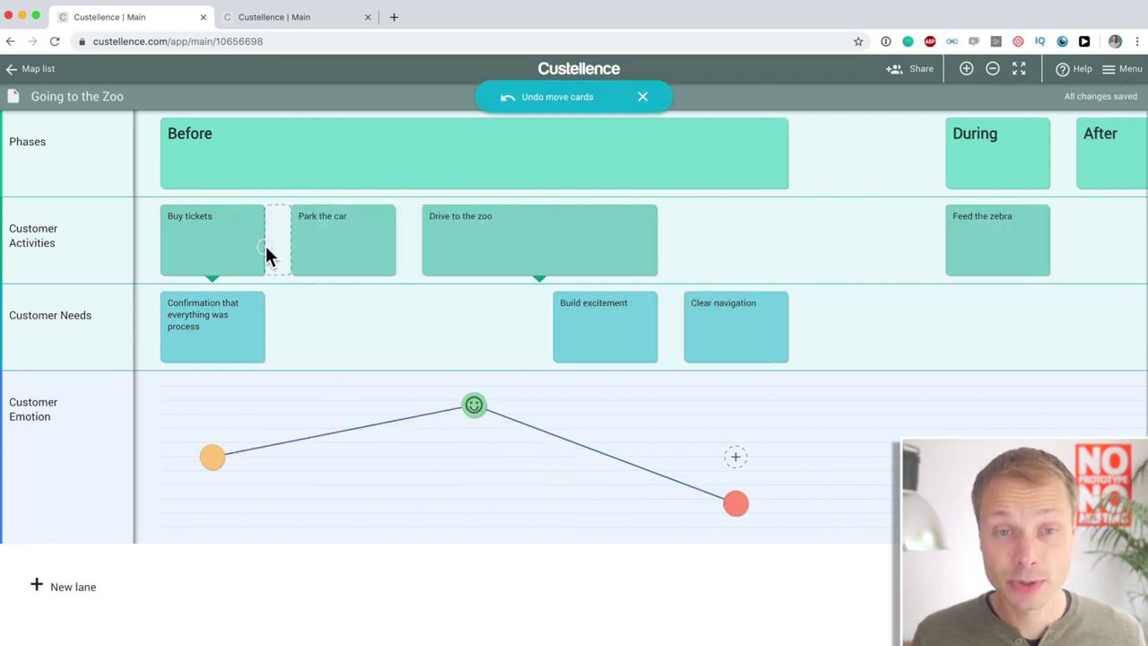
{"action": "left_click_drag", "start_coordinate": [731, 309], "coordinate": [341, 315]}
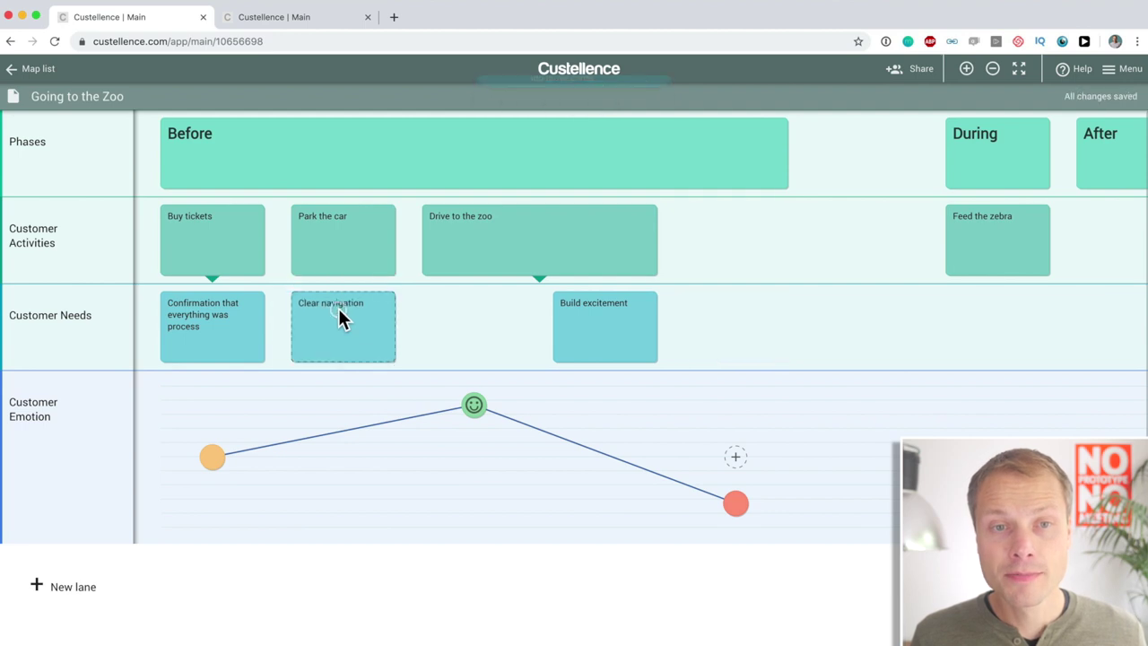
{"action": "left_click_drag", "start_coordinate": [988, 159], "coordinate": [867, 154]}
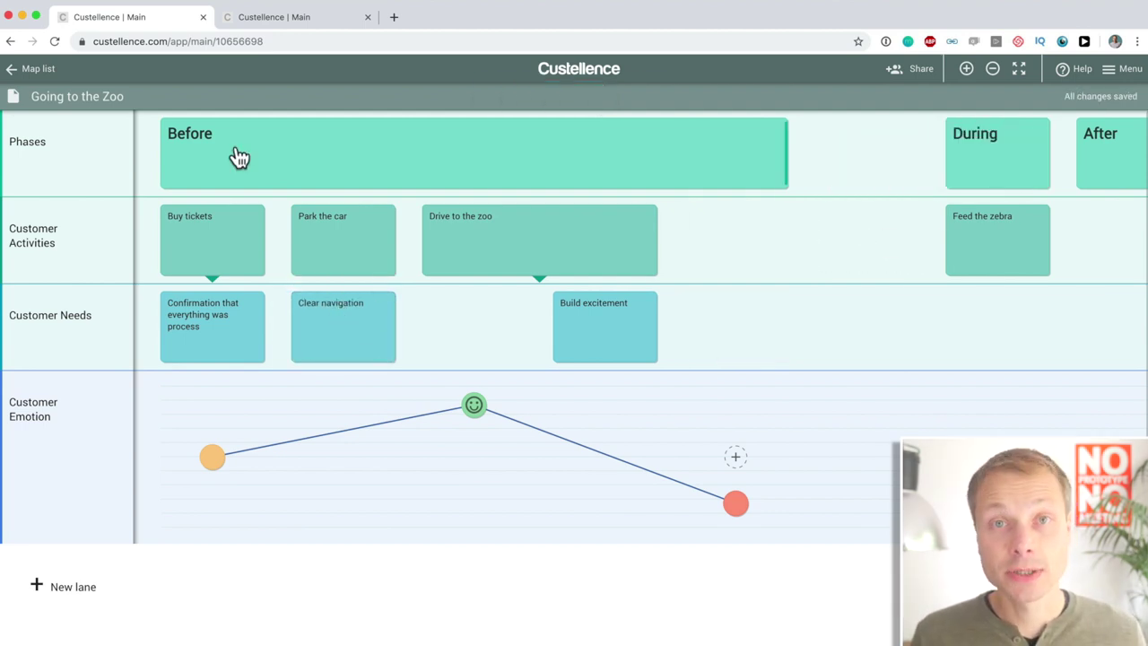
{"action": "left_click_drag", "start_coordinate": [351, 245], "coordinate": [737, 254]}
{"action": "left_click_drag", "start_coordinate": [331, 343], "coordinate": [738, 354]}
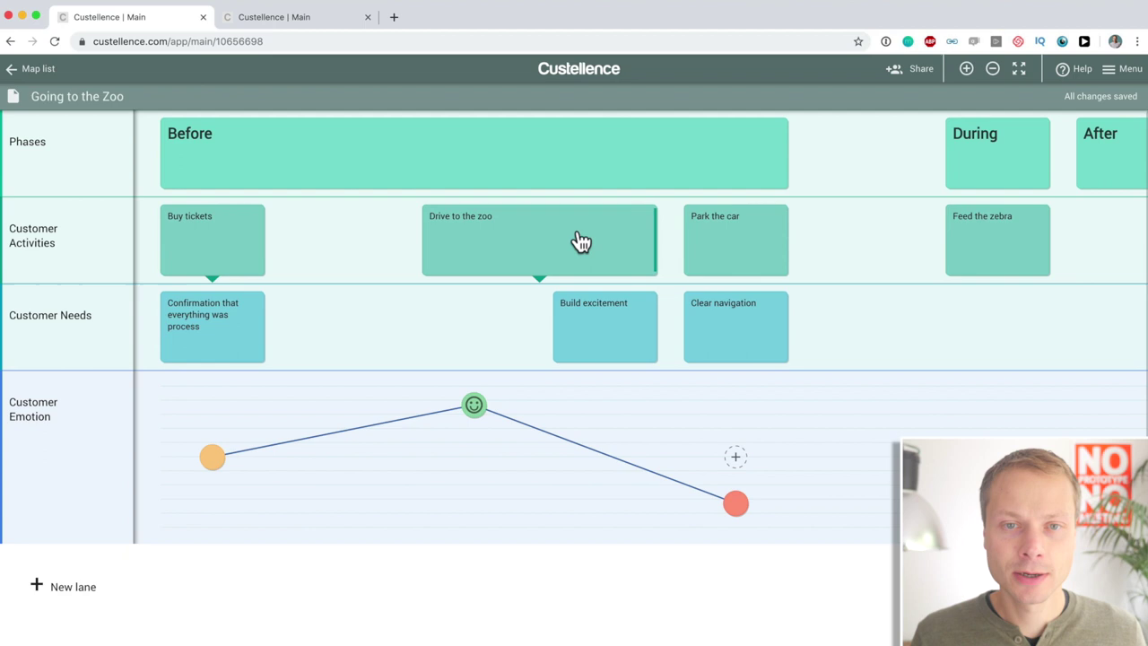
Shift Drive to the zoo and Build excitement to start in the second column, and Park the car and Clear navigation to the fourth
{"action": "left_click_drag", "start_coordinate": [579, 243], "coordinate": [419, 254]}
{"action": "left_click_drag", "start_coordinate": [601, 310], "coordinate": [386, 312]}
{"action": "left_click_drag", "start_coordinate": [731, 260], "coordinate": [616, 260]}
{"action": "left_click_drag", "start_coordinate": [699, 333], "coordinate": [628, 337]}
Shrink the Before phase to four columns and move During, its Feed the zebra activity, and After directly behind it
{"action": "left_click_drag", "start_coordinate": [787, 155], "coordinate": [657, 158]}
{"action": "left_click_drag", "start_coordinate": [964, 175], "coordinate": [738, 174]}
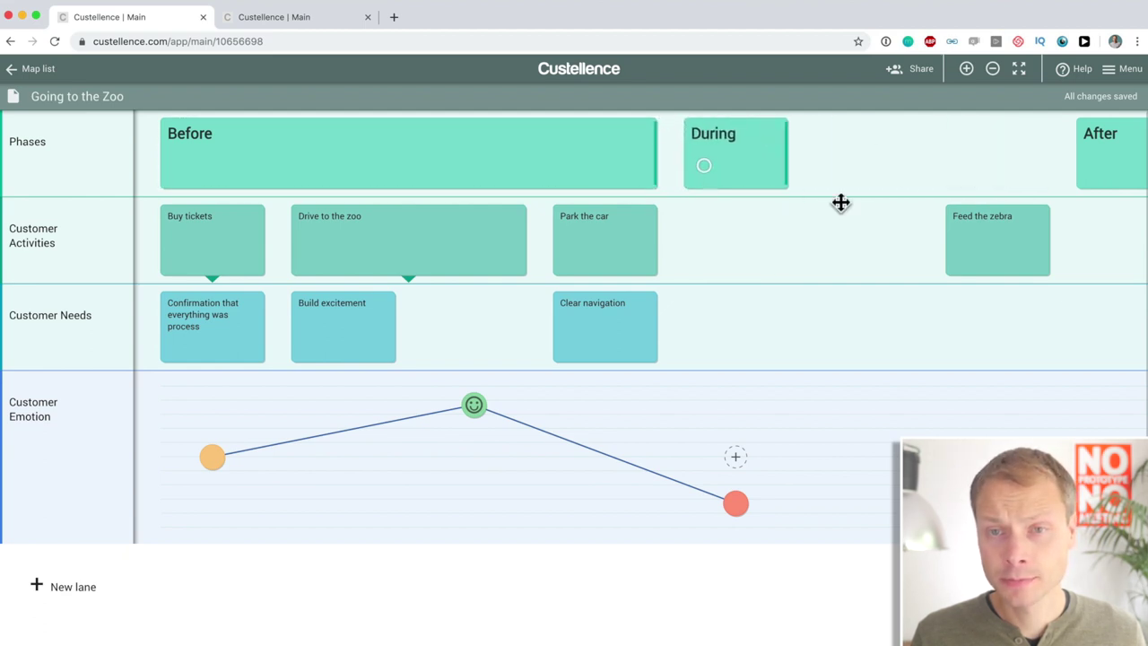
{"action": "left_click_drag", "start_coordinate": [987, 238], "coordinate": [731, 238]}
{"action": "left_click_drag", "start_coordinate": [1107, 171], "coordinate": [862, 176]}
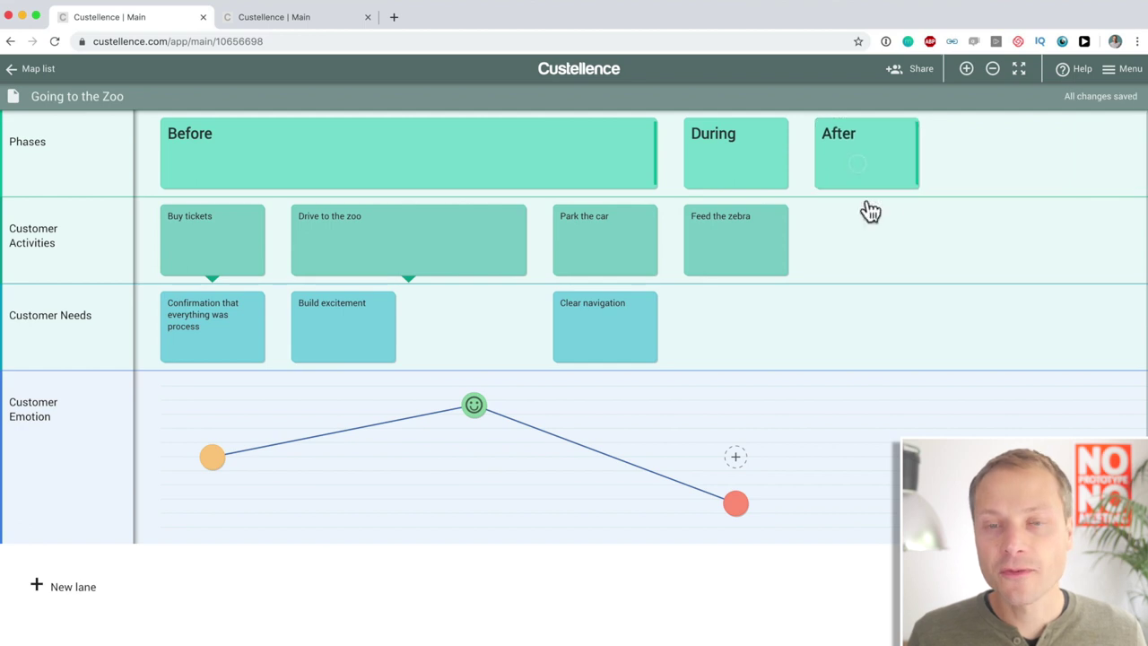
Archive the Feed the zebra card and undo the archiving
{"action": "left_click", "coordinate": [742, 269]}
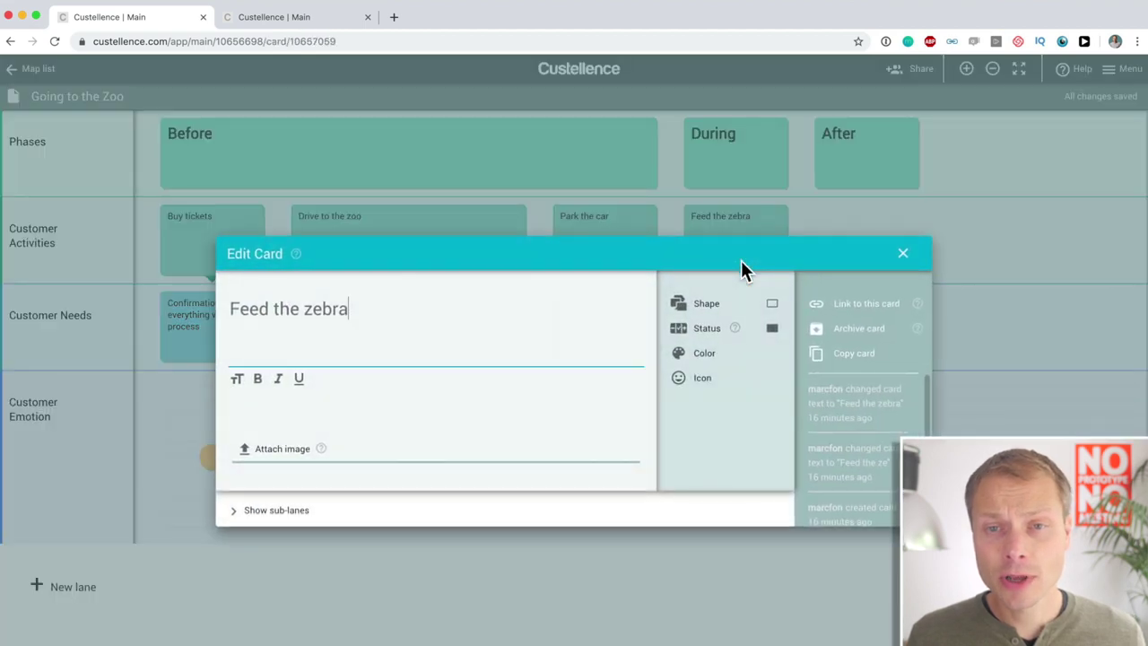
{"action": "left_click", "coordinate": [865, 330]}
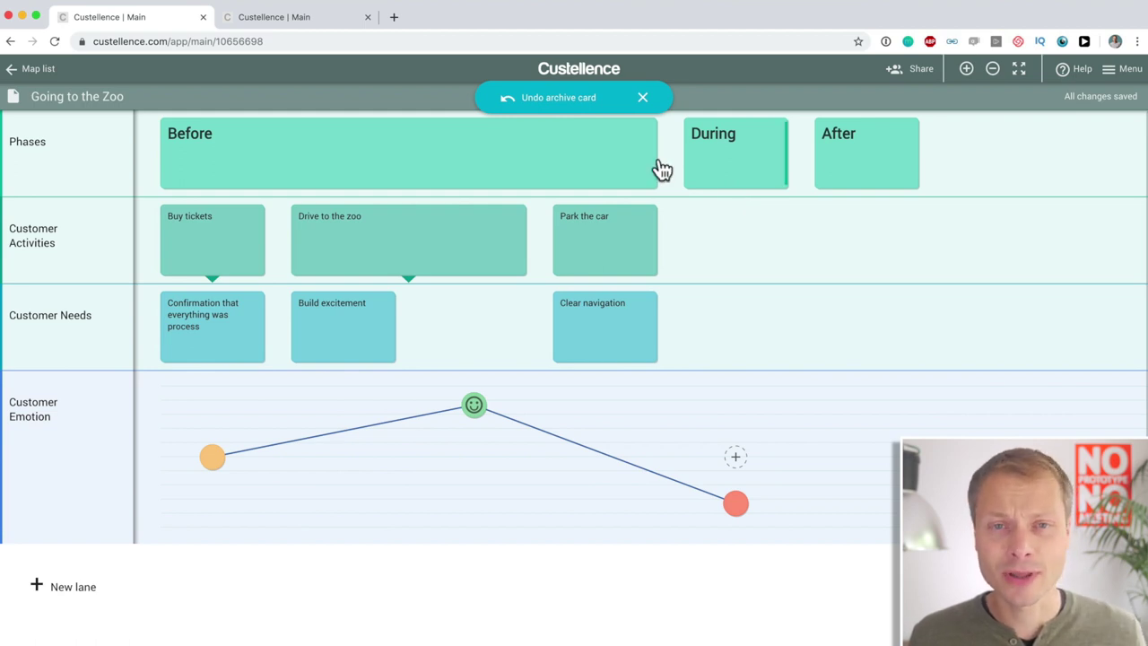
{"action": "left_click", "coordinate": [561, 99]}
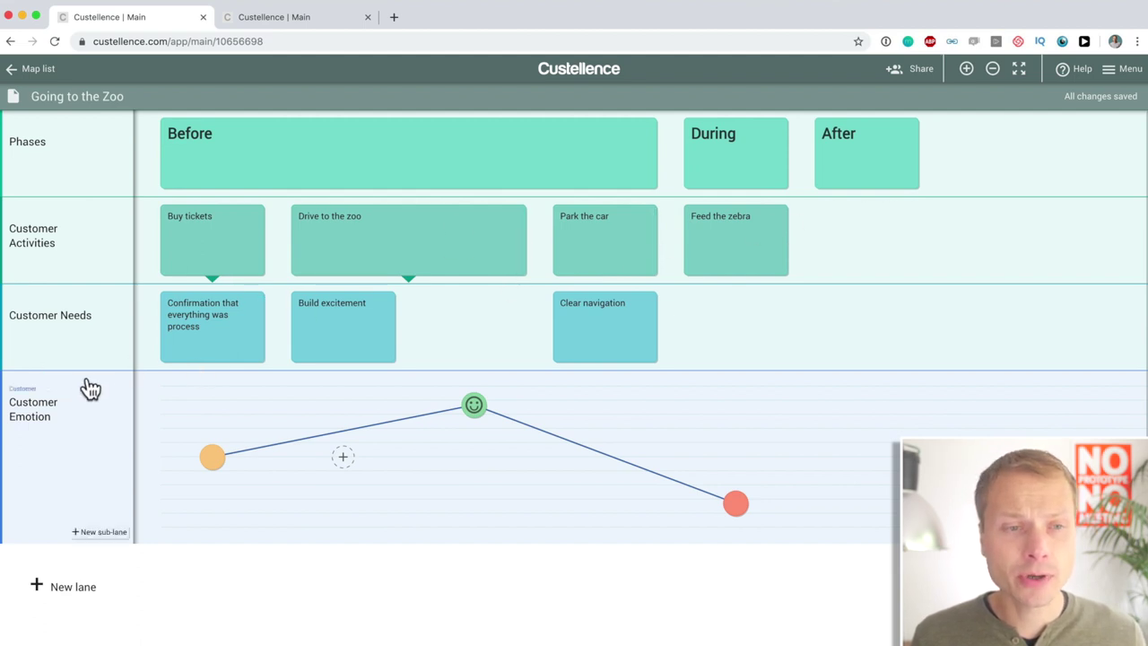
{"action": "left_click_drag", "start_coordinate": [90, 494], "coordinate": [99, 529]}
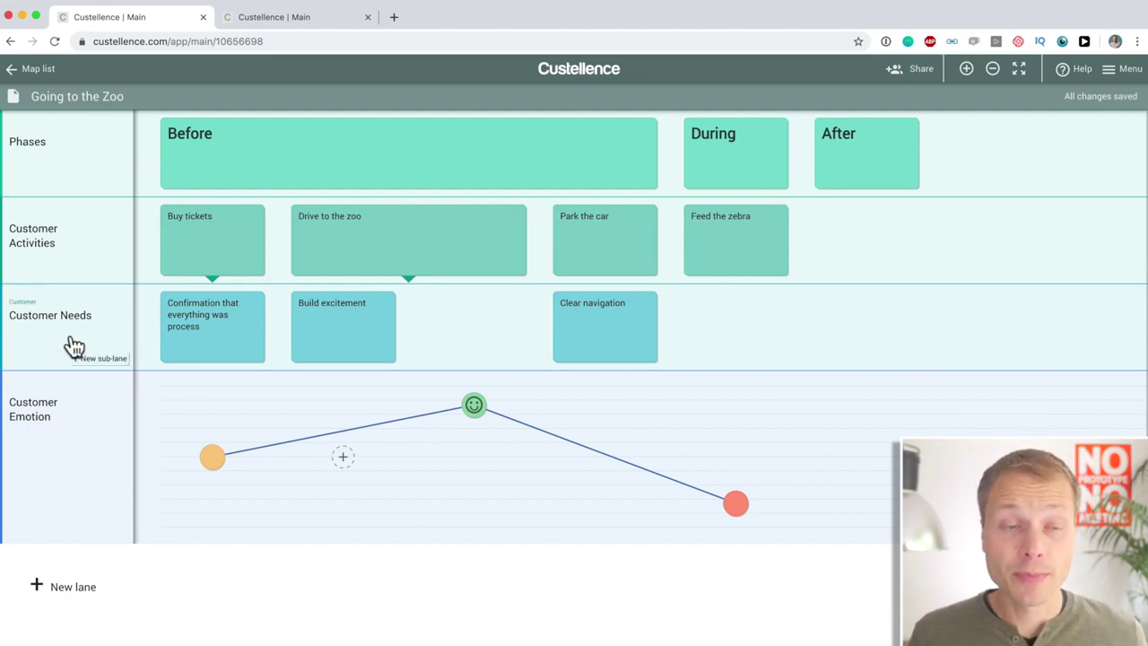
{"action": "mouse_move", "coordinate": [72, 344]}
{"action": "left_mouse_down"}
{"action": "mouse_move", "coordinate": [99, 219]}
{"action": "mouse_move", "coordinate": [65, 344]}
{"action": "left_mouse_up"}
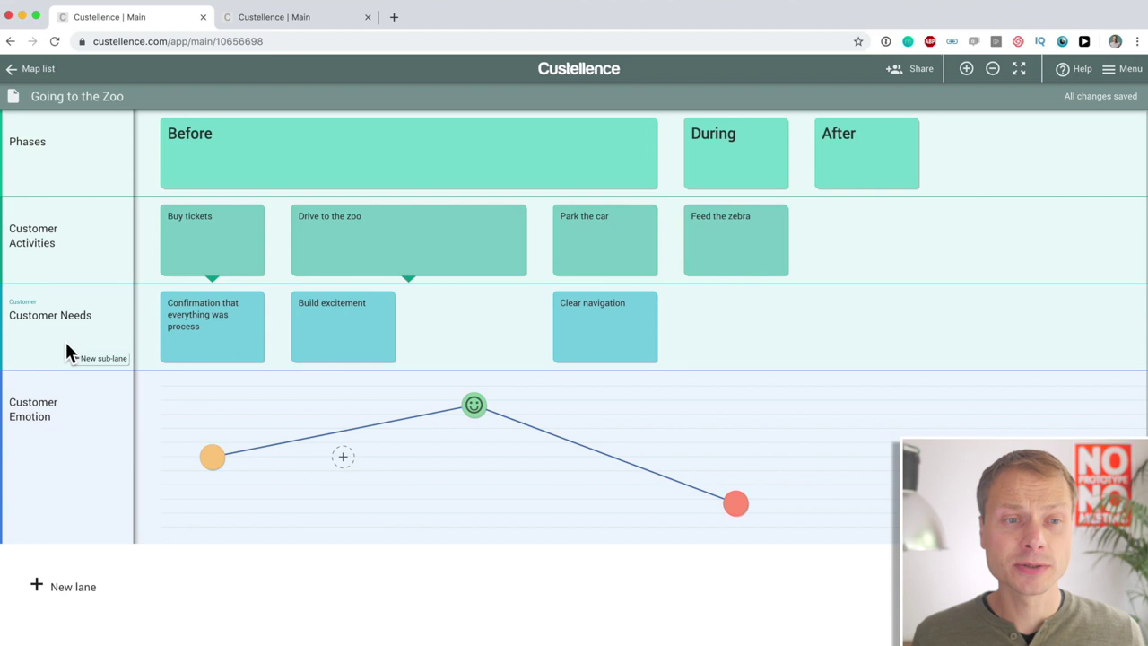
View the category options in the Phases lane's settings and close the lane editor
{"action": "left_click", "coordinate": [112, 142]}
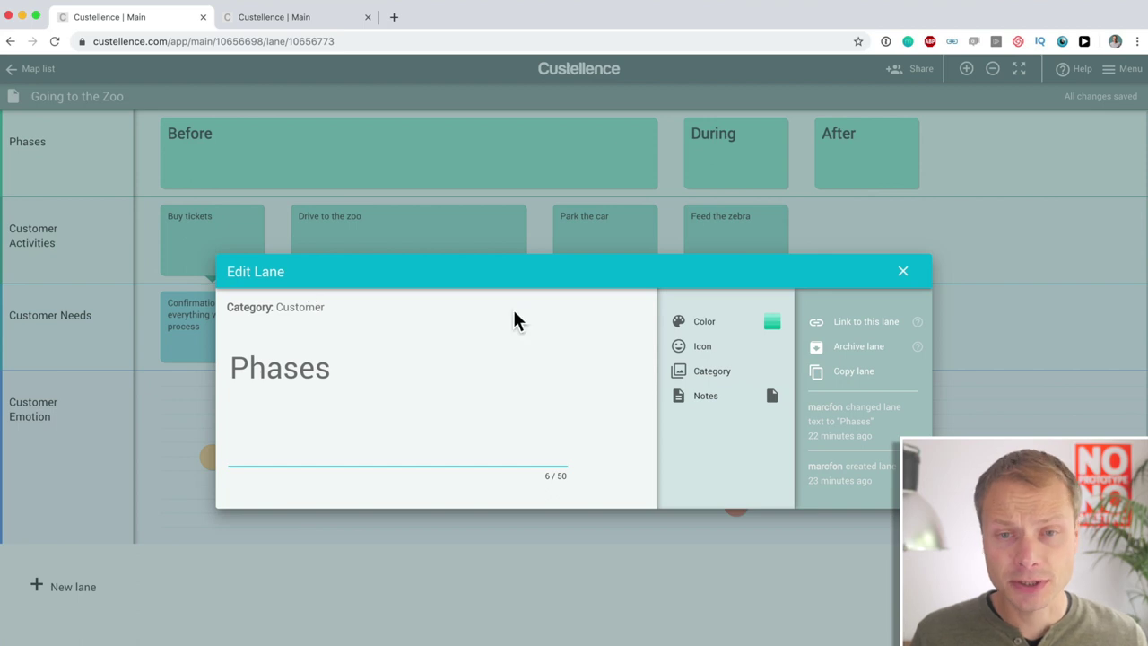
{"action": "left_click", "coordinate": [717, 375]}
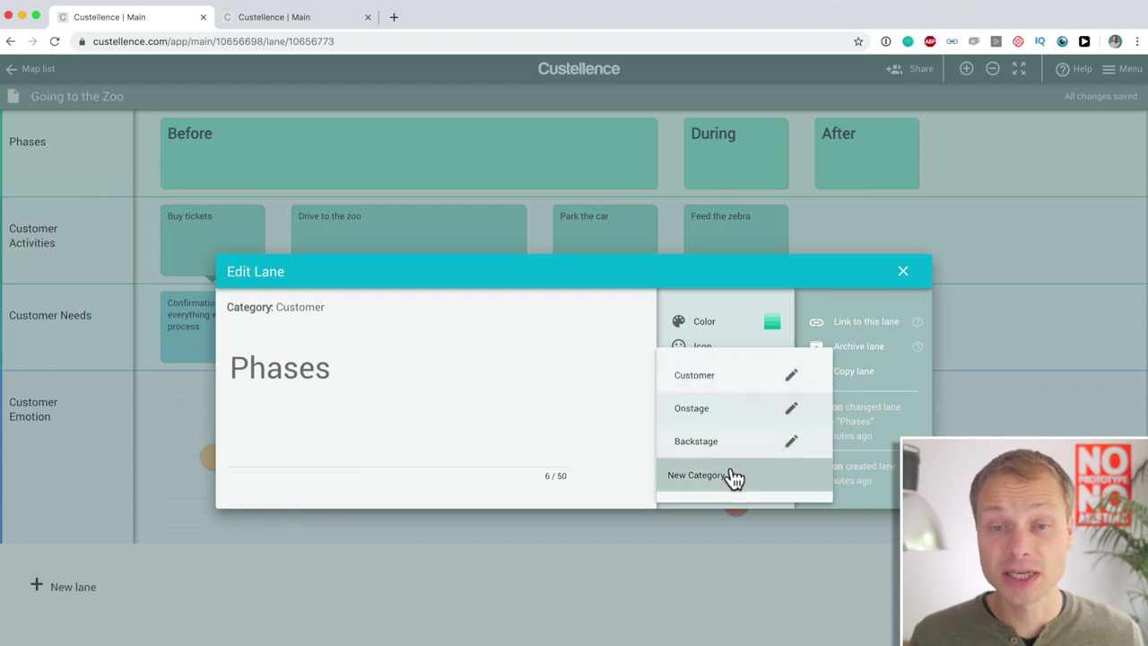
{"action": "left_click", "coordinate": [618, 605]}
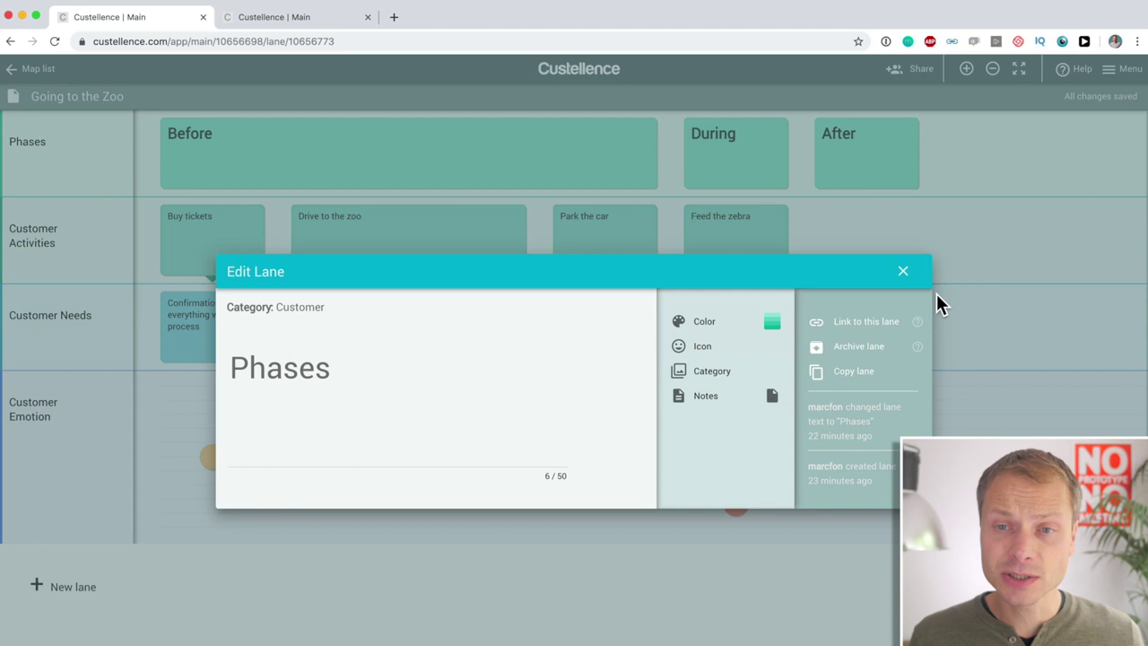
{"action": "left_click", "coordinate": [903, 272]}
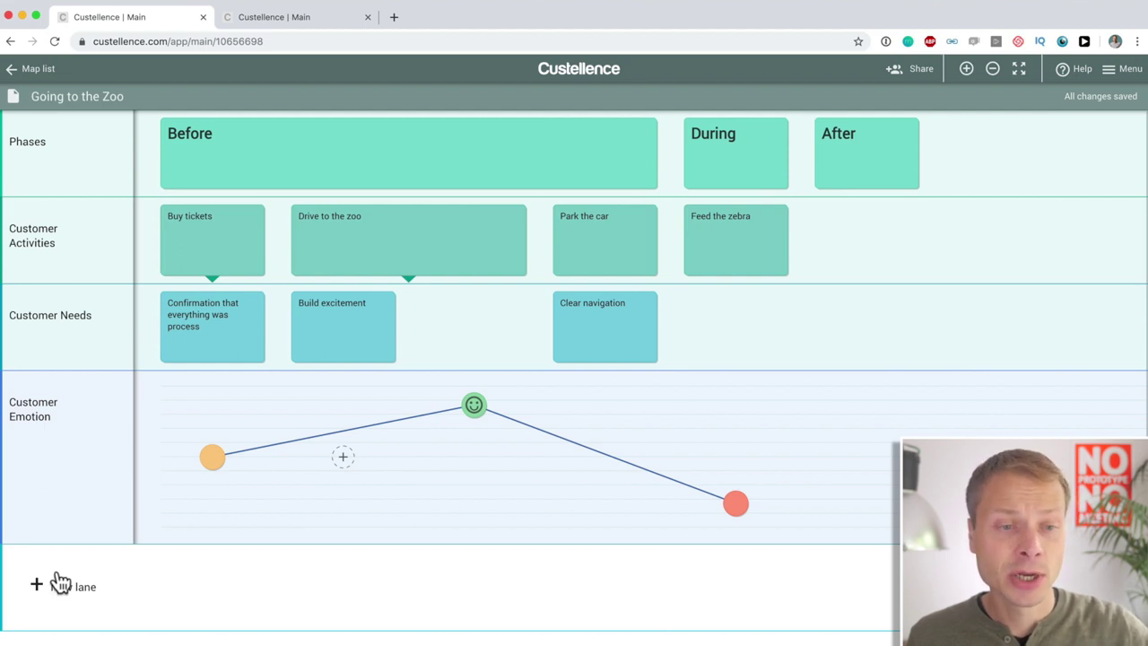
{"action": "mouse_move", "coordinate": [100, 487]}
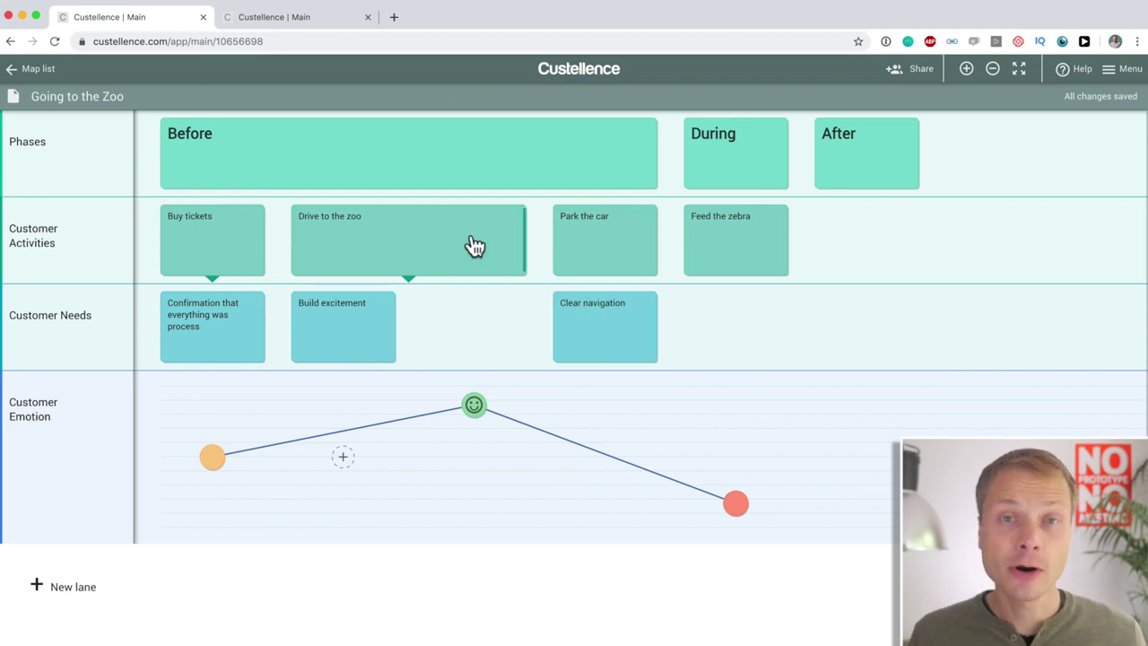
Set the status of the Drive to the zoo card to Remove
{"action": "left_click", "coordinate": [444, 247]}
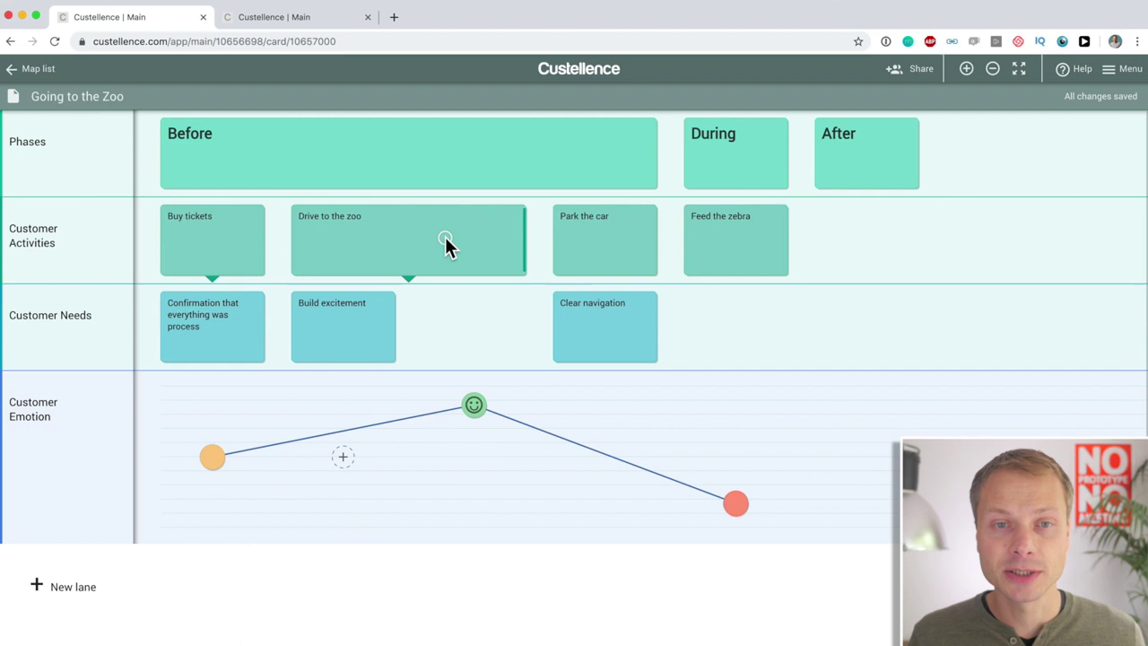
{"action": "left_click", "coordinate": [697, 328]}
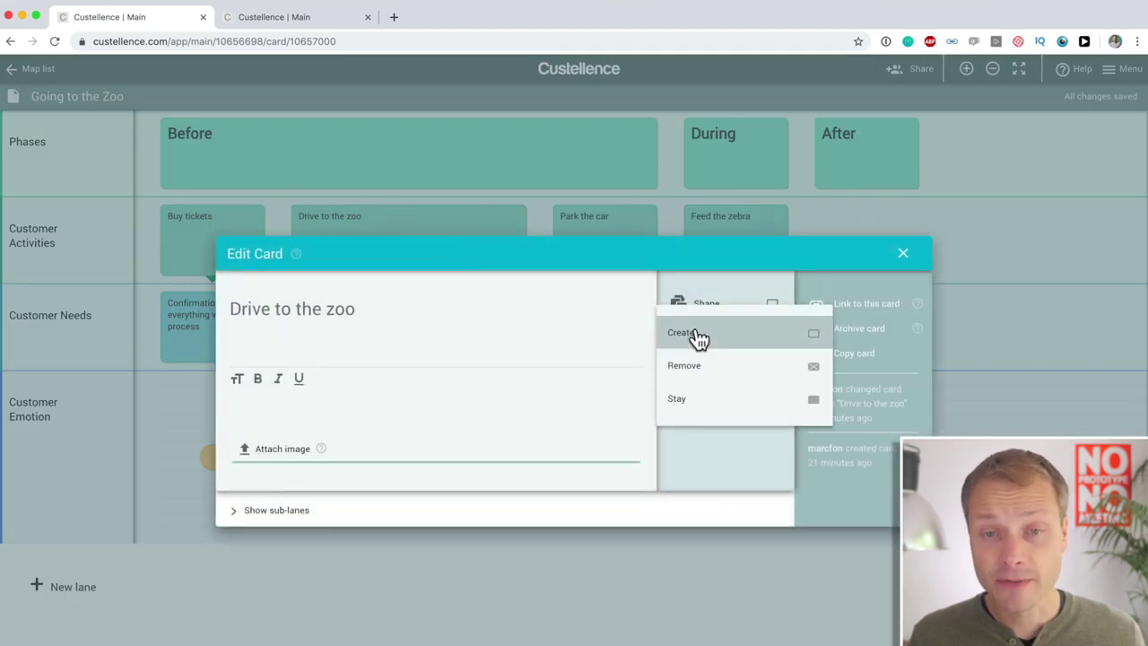
{"action": "left_click", "coordinate": [734, 377]}
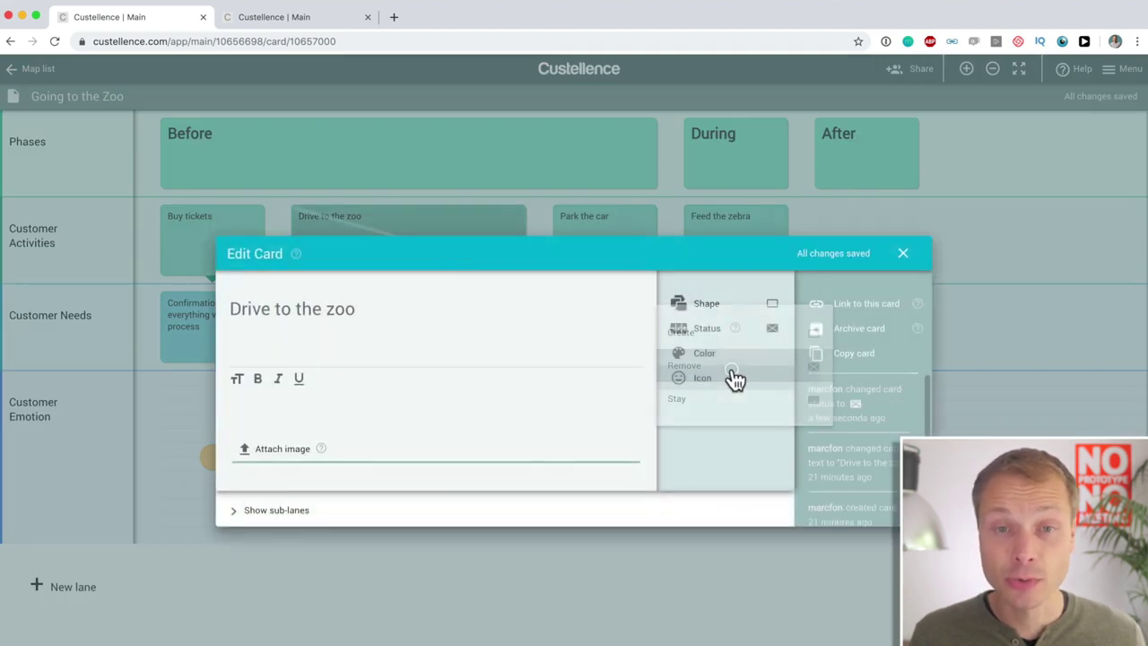
{"action": "left_click", "coordinate": [902, 255]}
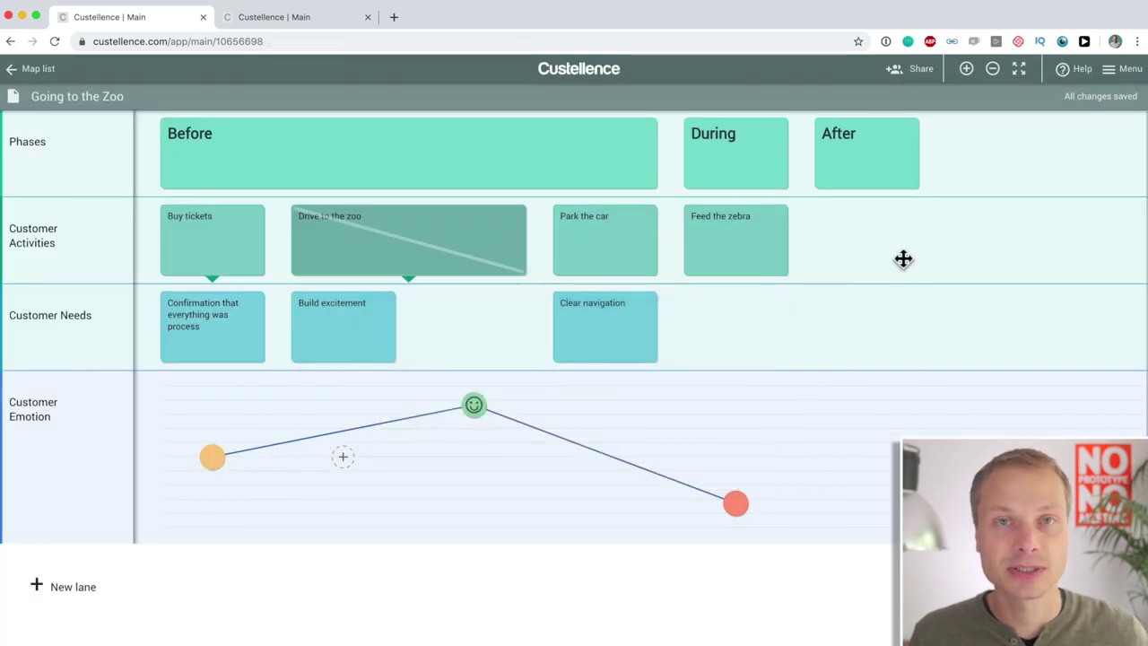
Add a Customer Activities card under the After phase with the text "Share a photo on social media"
{"action": "left_click", "coordinate": [872, 258]}
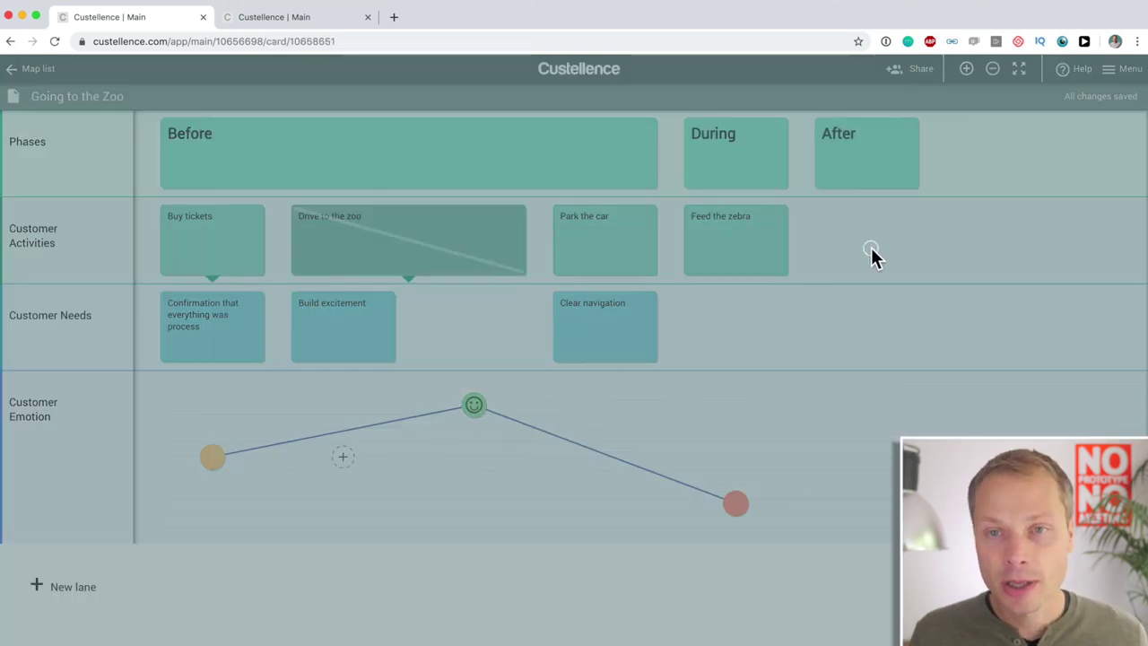
{"action": "type", "text": "Sha"}
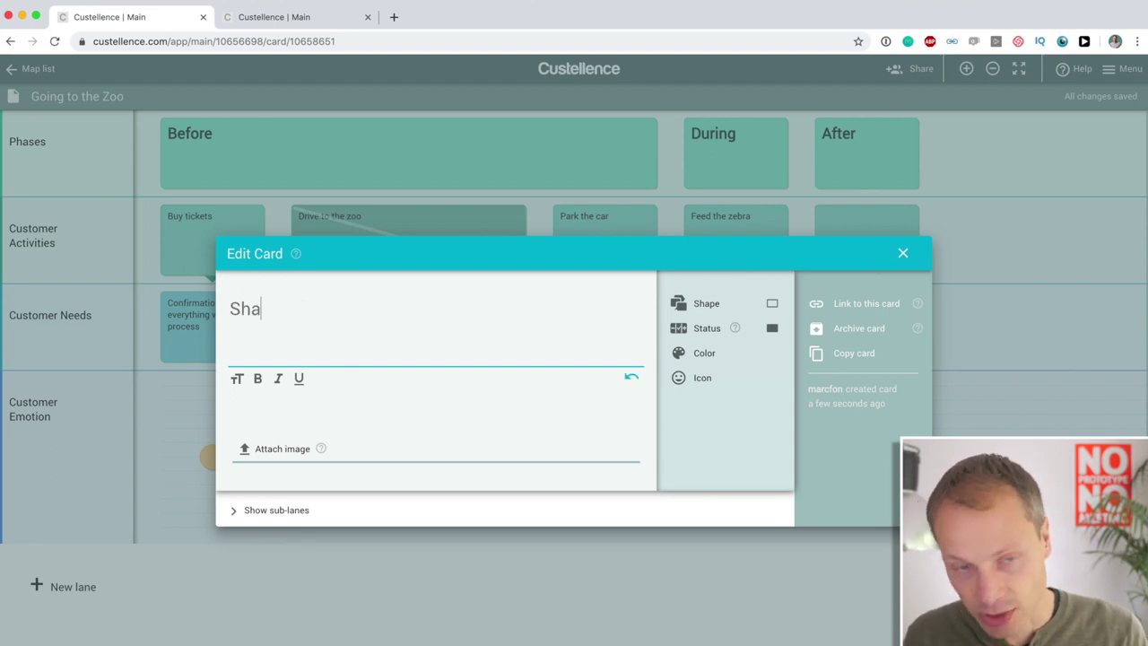
{"action": "type", "text": "re a photo"}
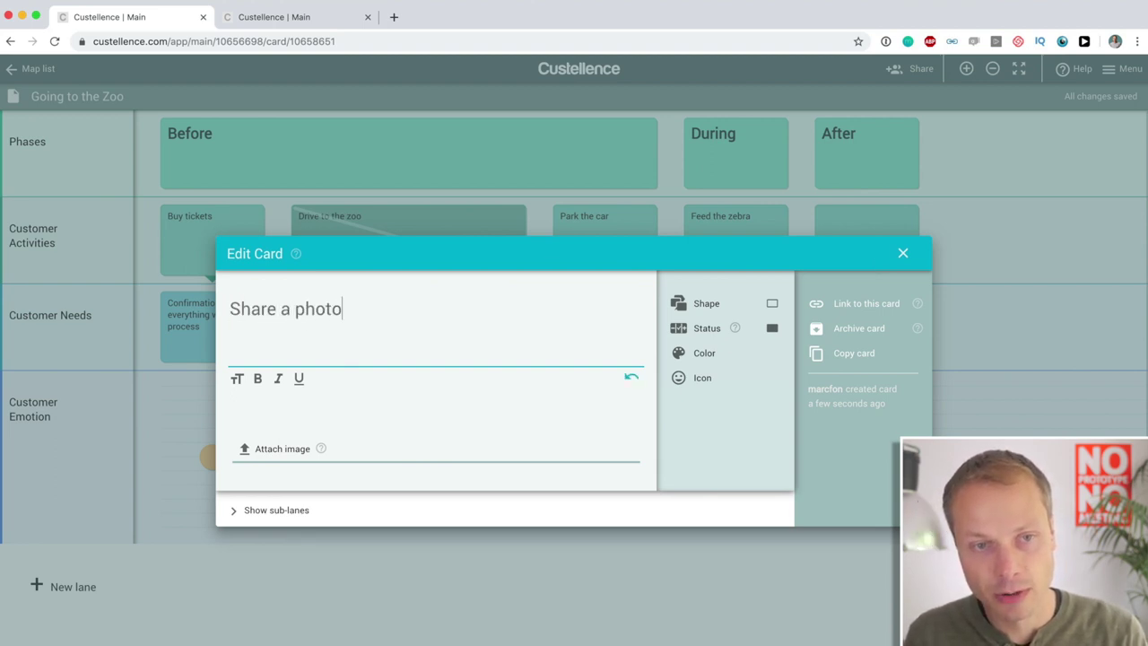
{"action": "type", "text": " on social "}
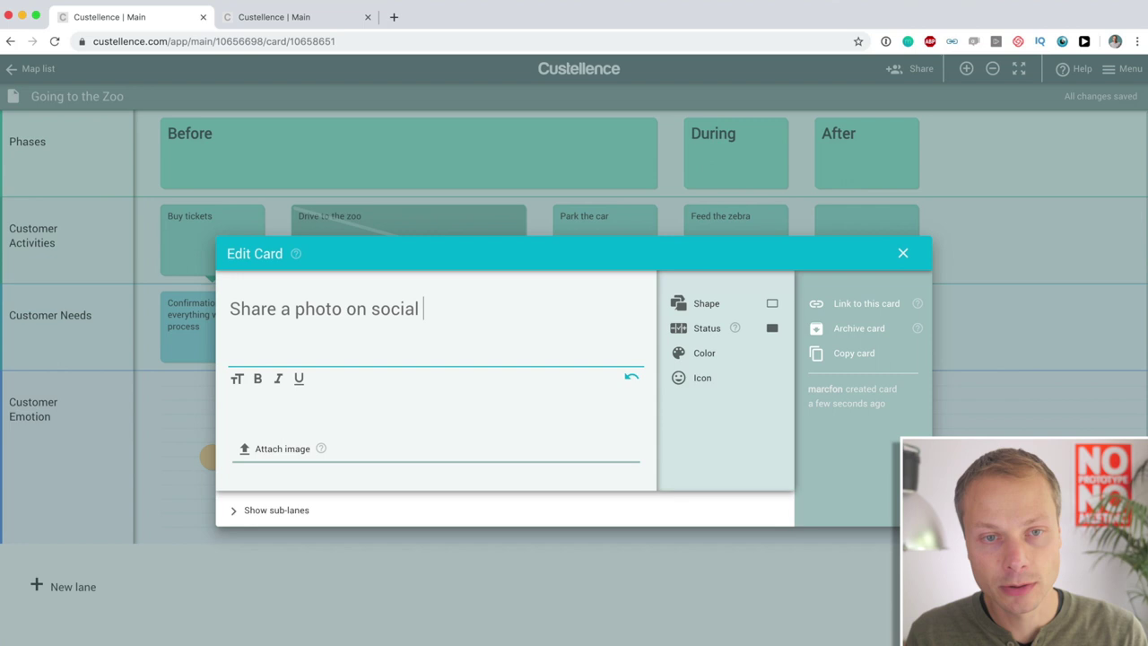
{"action": "type", "text": "media"}
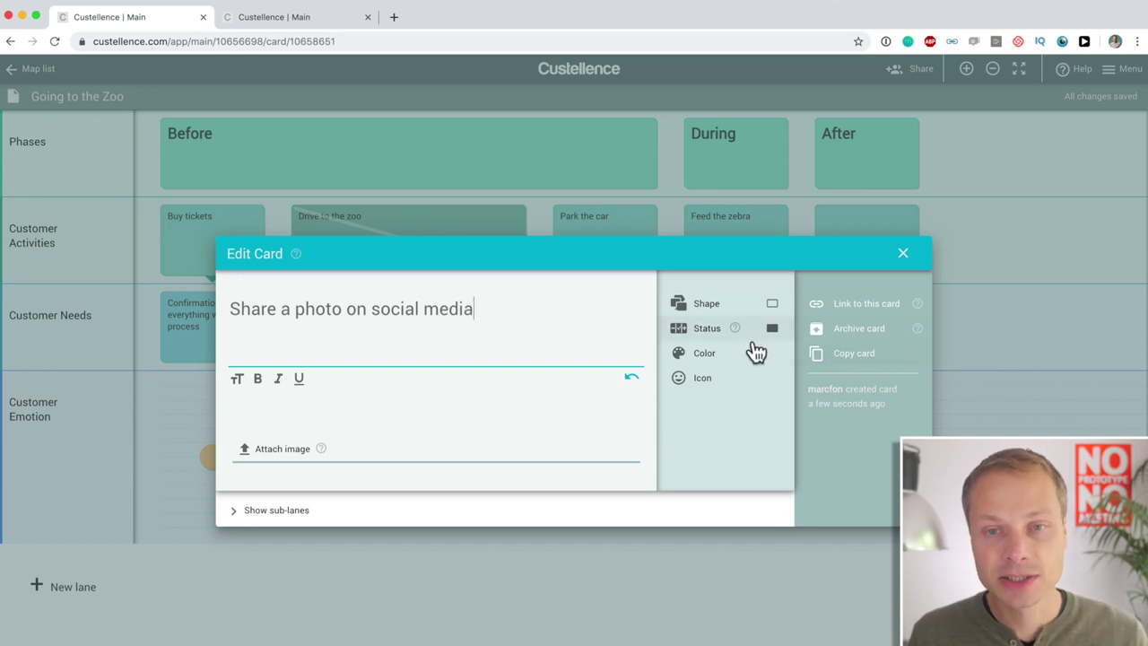
Set the status of the Share a photo on social media card to Create
{"action": "left_click", "coordinate": [700, 330]}
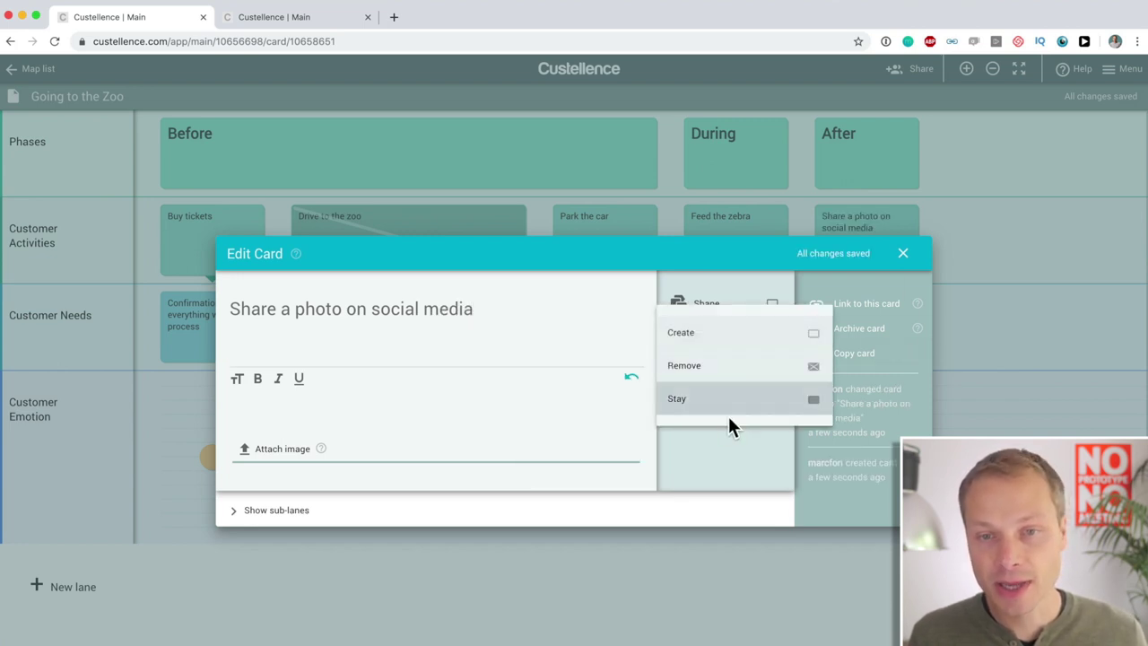
{"action": "left_click", "coordinate": [731, 337]}
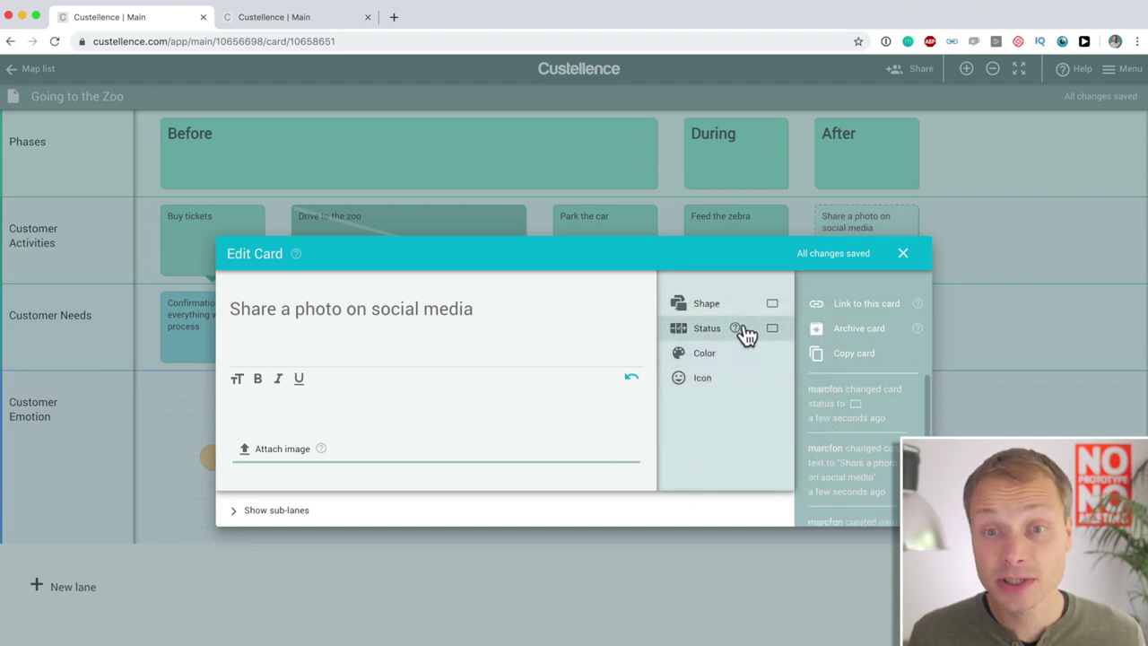
{"action": "mouse_move", "coordinate": [737, 328]}
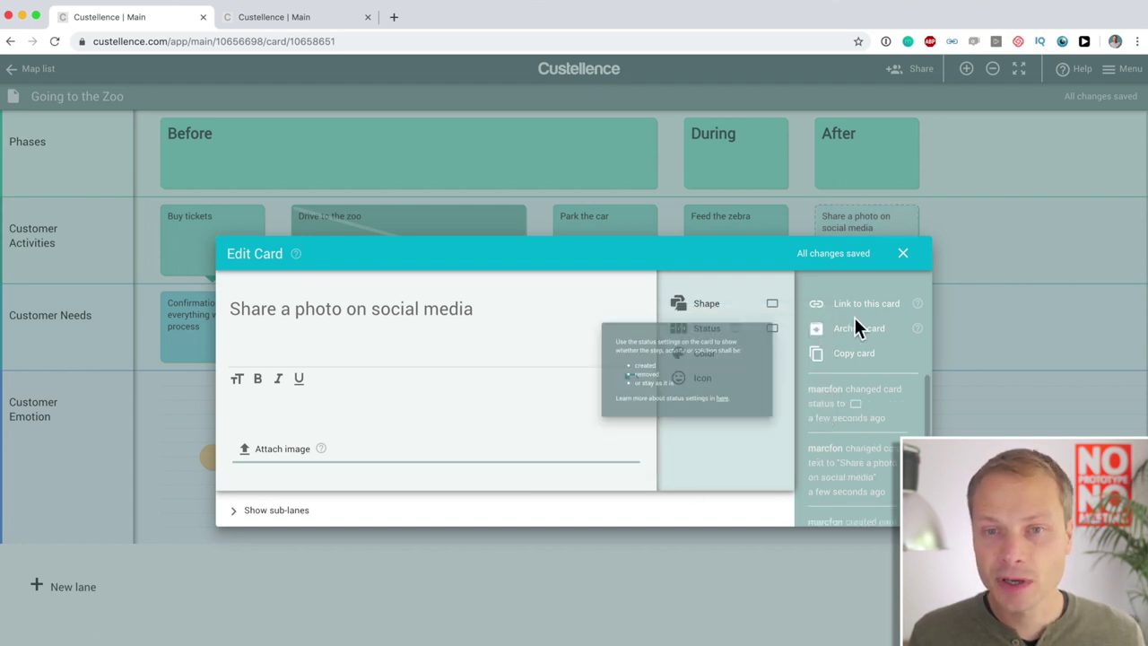
{"action": "mouse_move", "coordinate": [914, 305]}
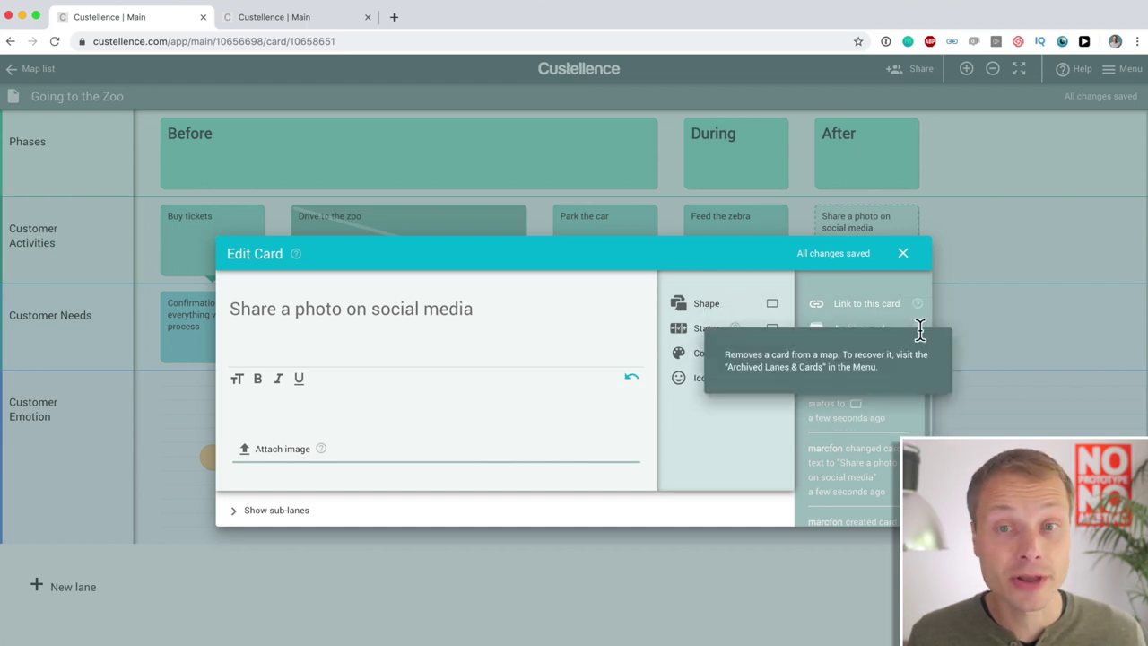
Set the color of the Park the car card to the pinkish red at the start of the palette and close the card editor
{"action": "left_click", "coordinate": [903, 255]}
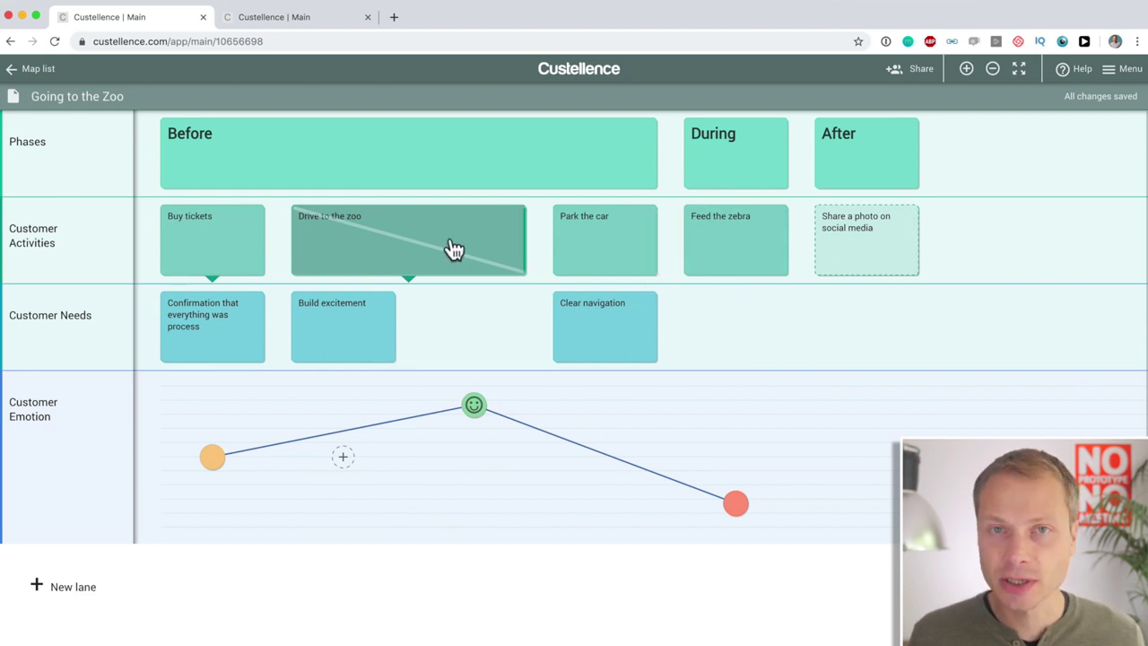
{"action": "left_click", "coordinate": [603, 241]}
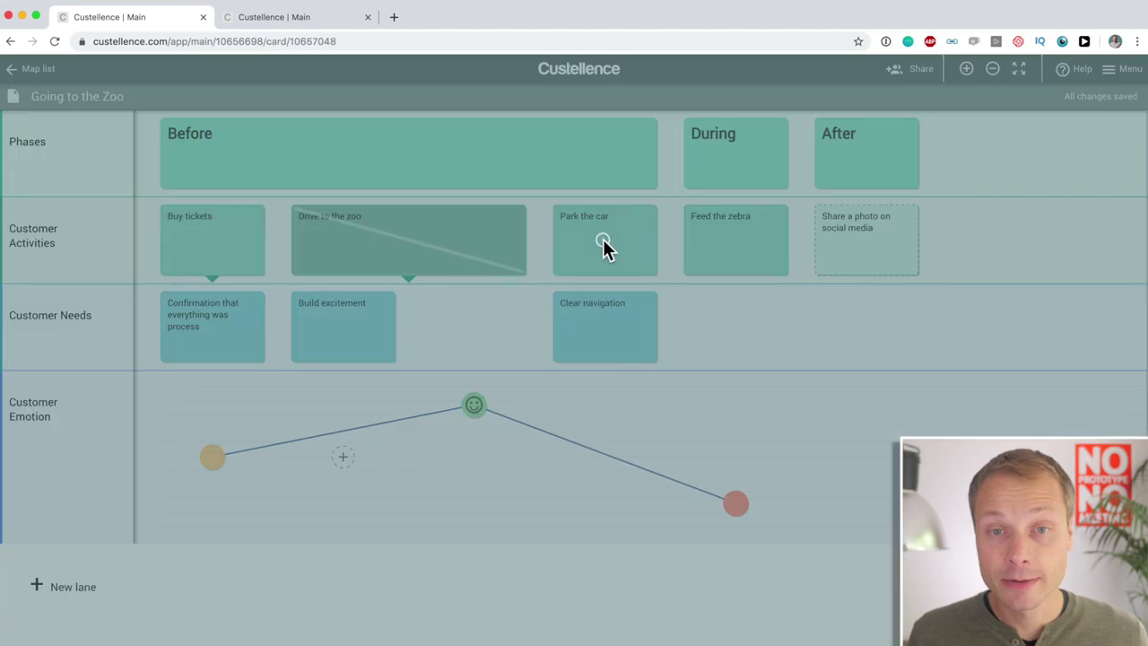
{"action": "left_click", "coordinate": [717, 353]}
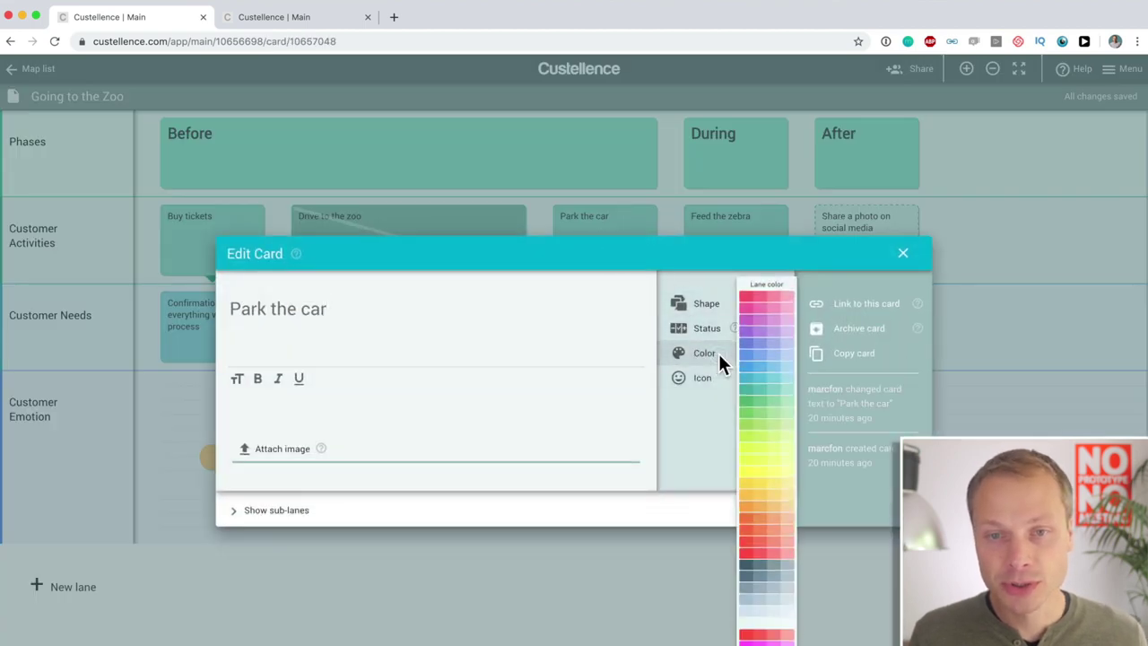
{"action": "left_click", "coordinate": [745, 299]}
{"action": "left_click", "coordinate": [591, 584]}
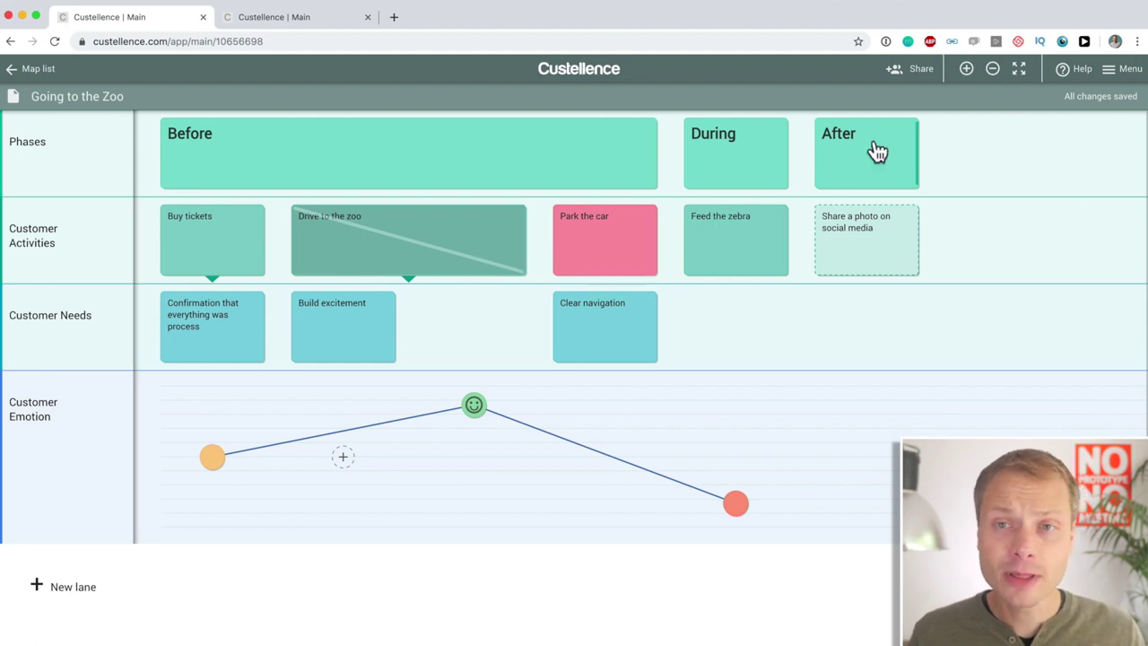
Review the map's sharing options for email invitations, public link and ownership transfer, and close the dialog
{"action": "mouse_move", "coordinate": [956, 192]}
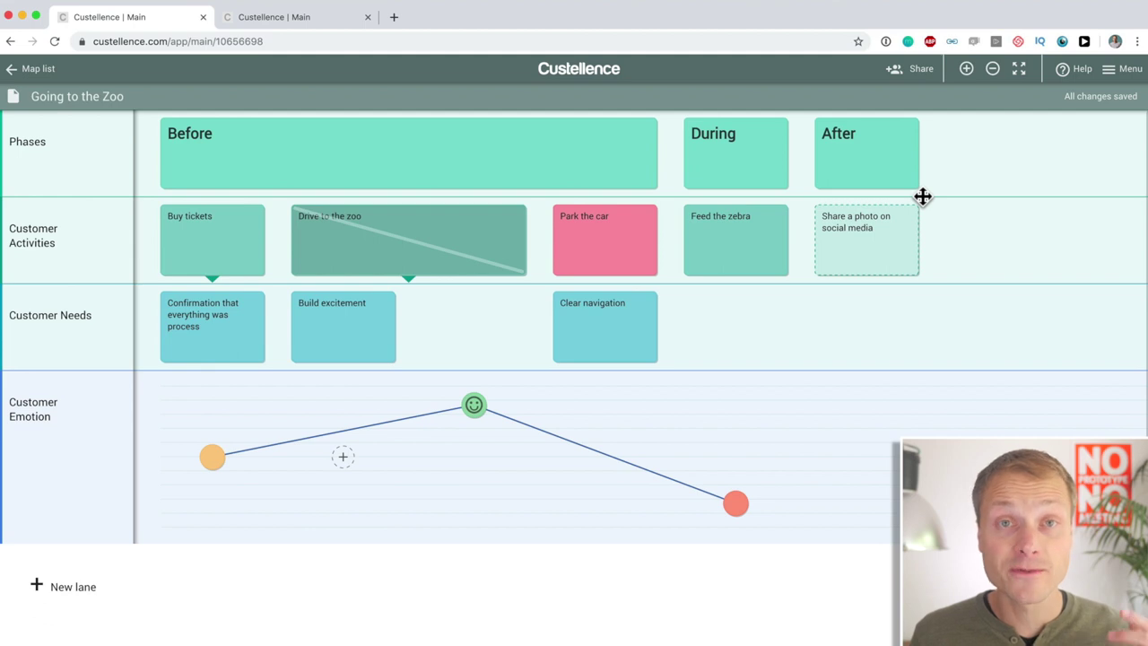
{"action": "left_click", "coordinate": [912, 77]}
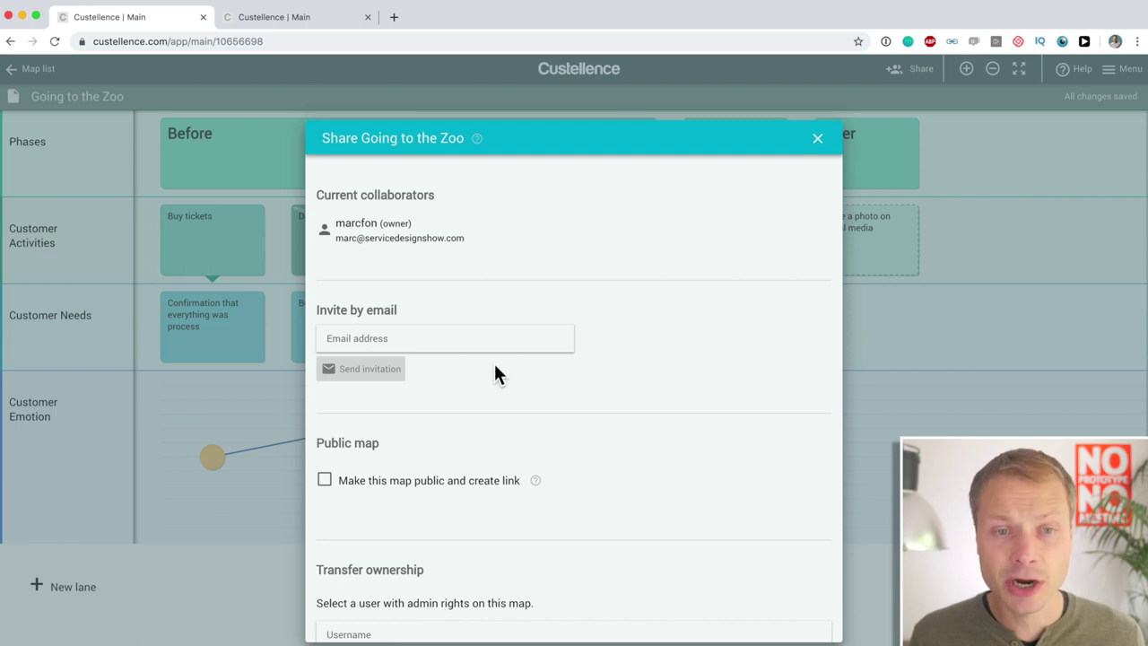
{"action": "scroll", "coordinate": [446, 496], "scroll_direction": "down", "scroll_amount": 1}
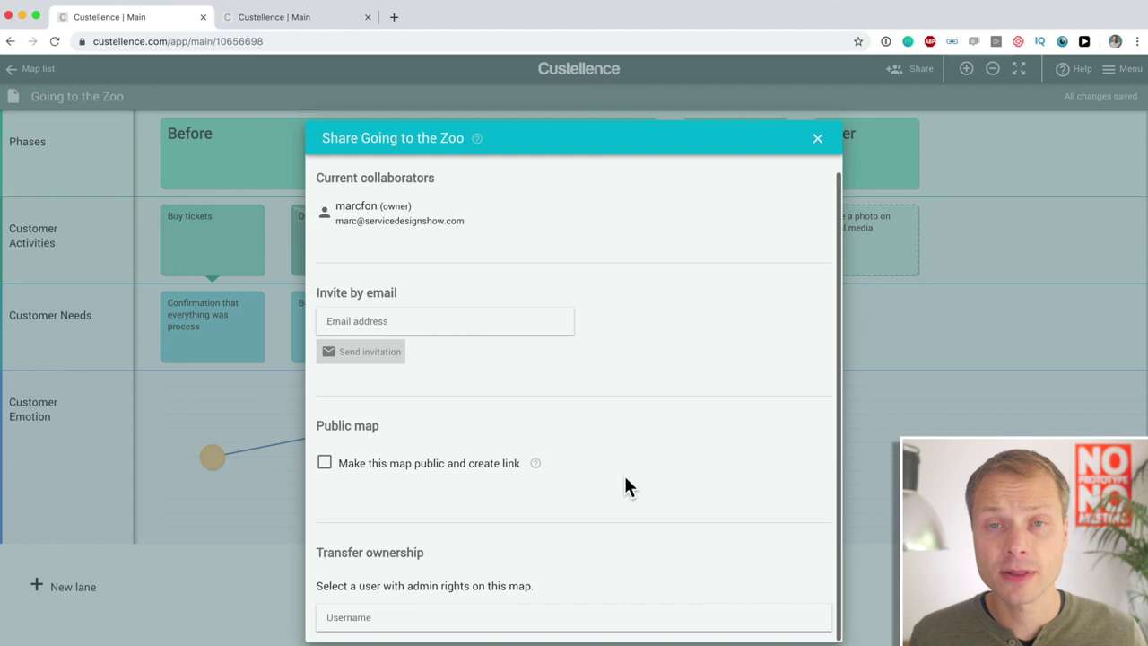
{"action": "left_click", "coordinate": [820, 142]}
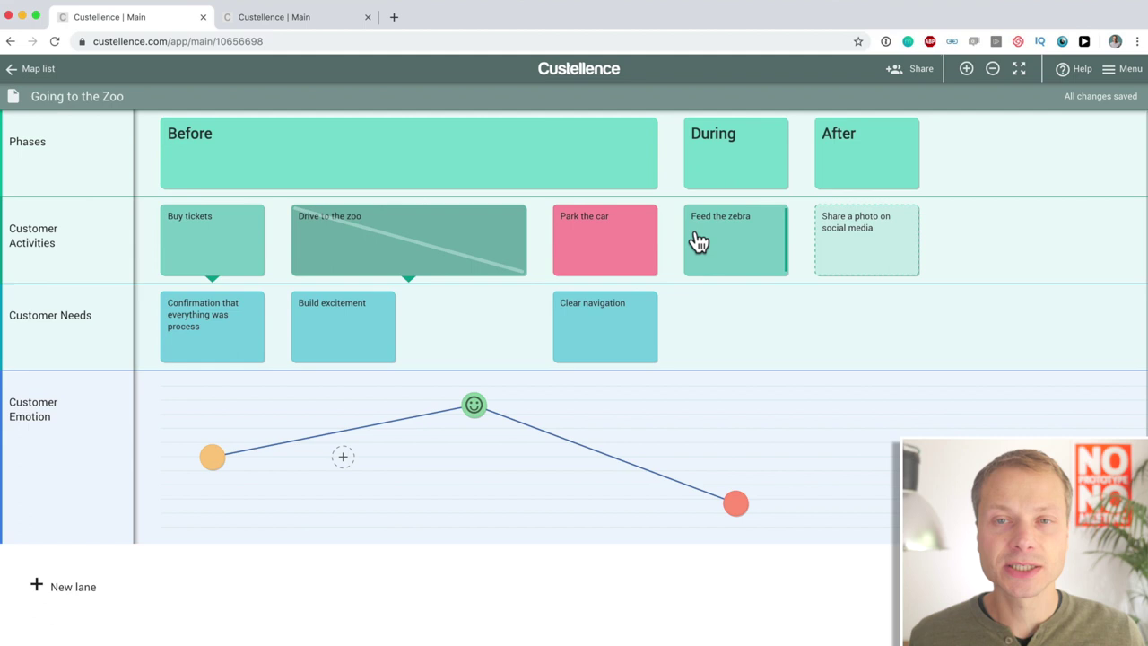
Review the Before phase card's change history, set its color to orange-red and close the card editor
{"action": "left_click", "coordinate": [542, 170]}
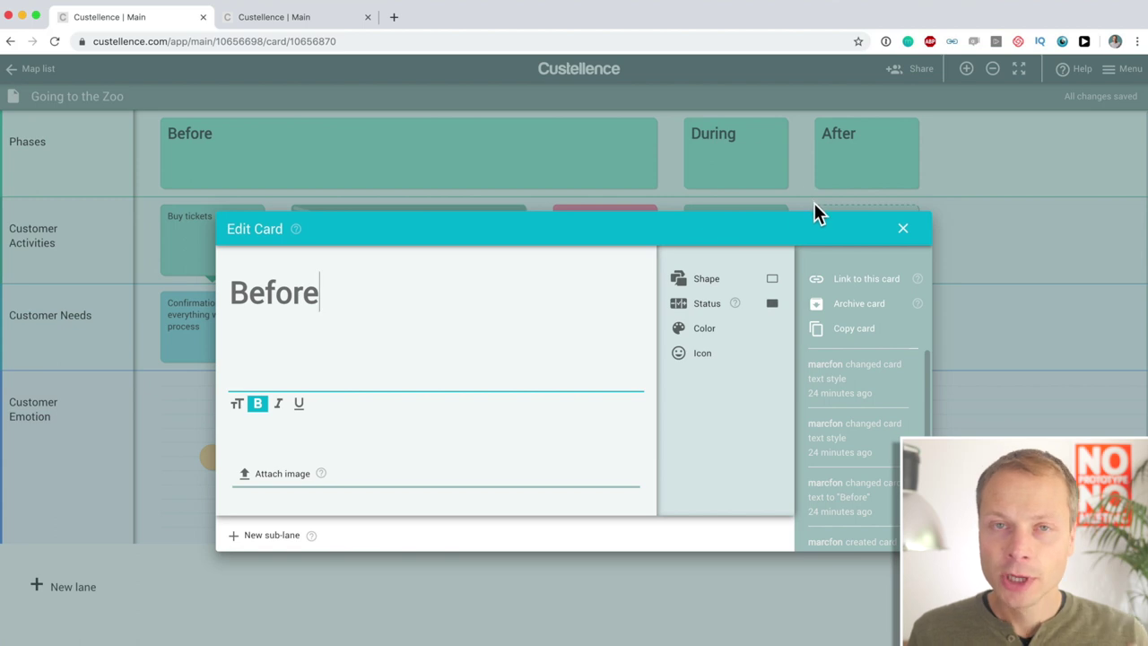
{"action": "scroll", "coordinate": [871, 401], "scroll_direction": "down", "scroll_amount": 1}
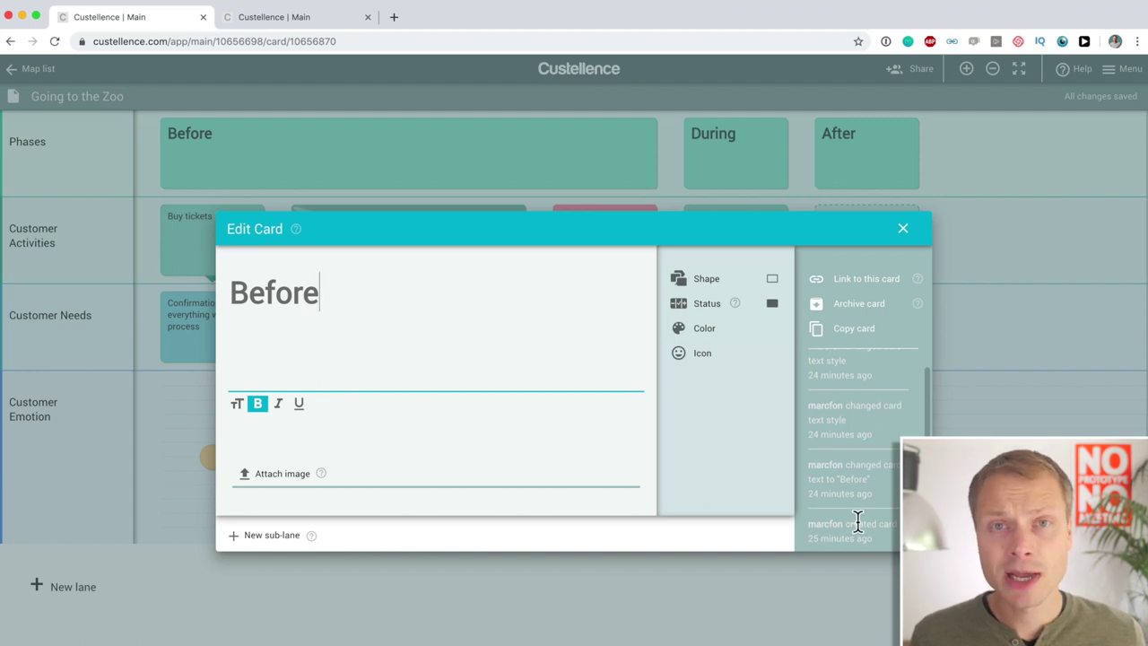
{"action": "left_click", "coordinate": [706, 329]}
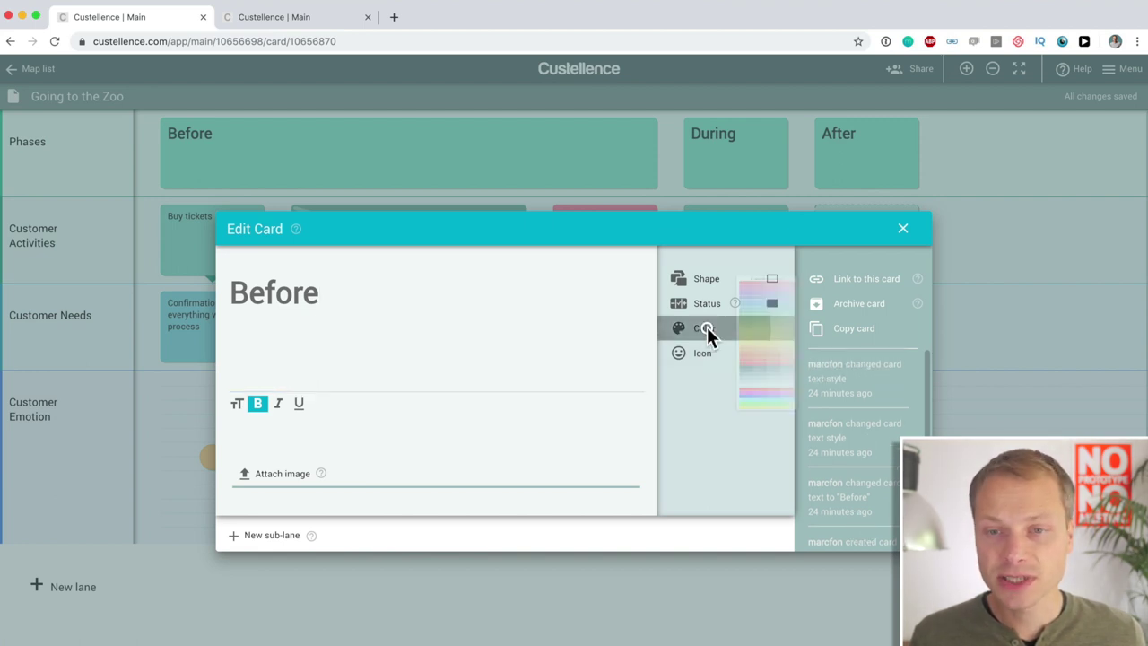
{"action": "left_click", "coordinate": [764, 543]}
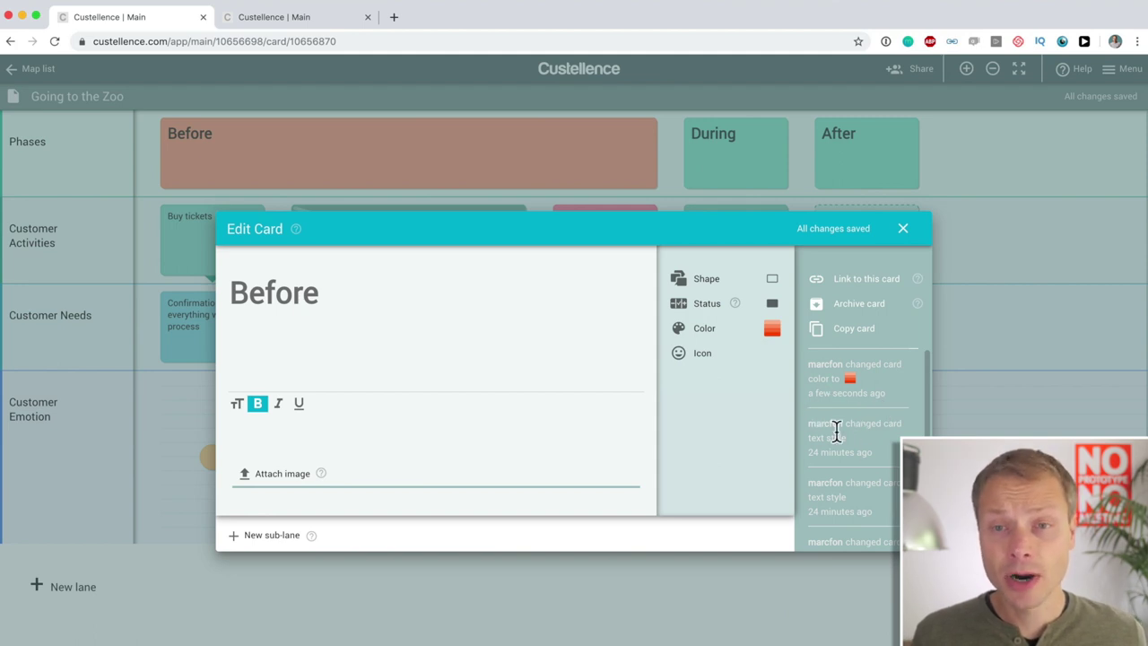
{"action": "left_click", "coordinate": [903, 230]}
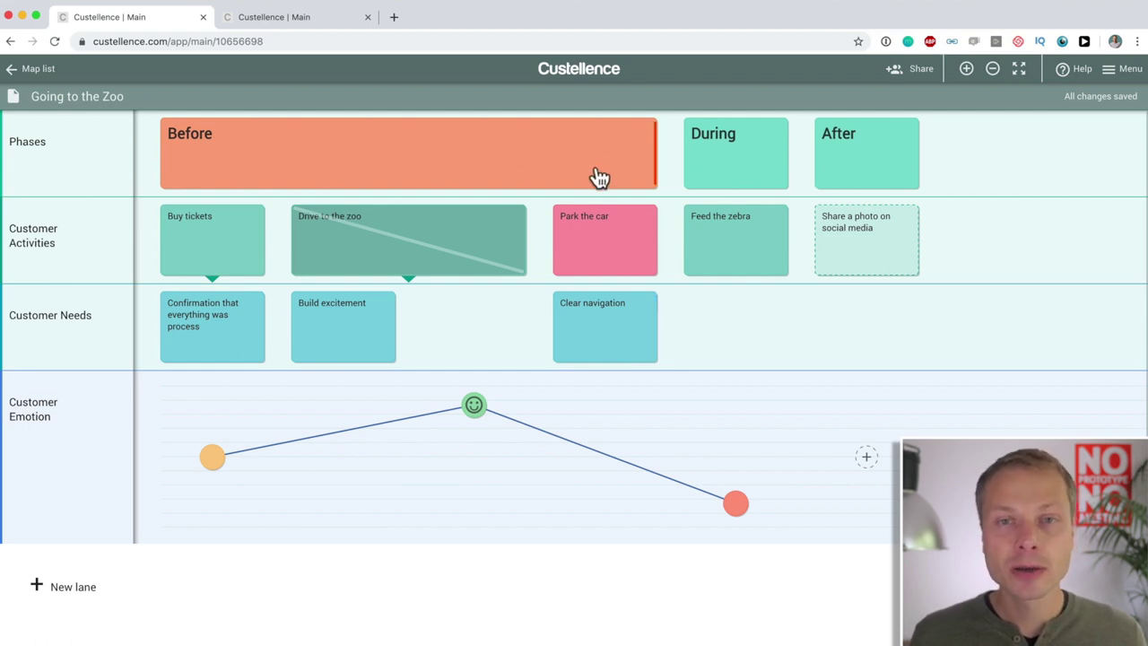
Copy the Buy tickets card's own web address into its text below a blank line, save the card and follow the link
{"action": "left_click", "coordinate": [225, 249]}
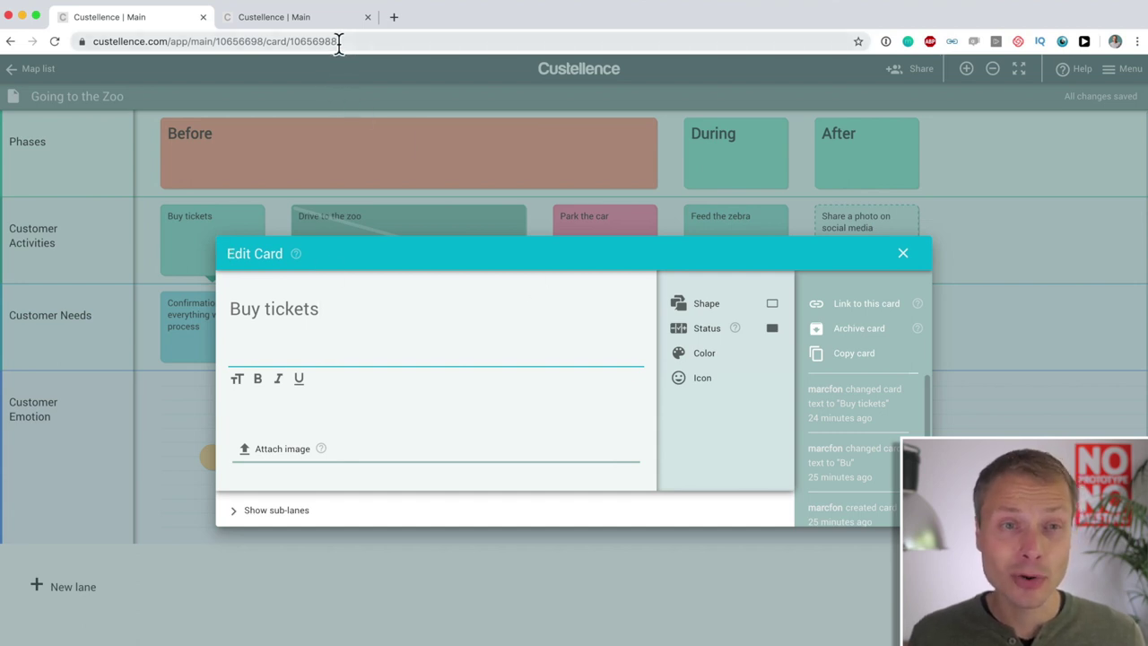
{"action": "left_click", "coordinate": [300, 40]}
{"action": "key", "text": "super+c"}
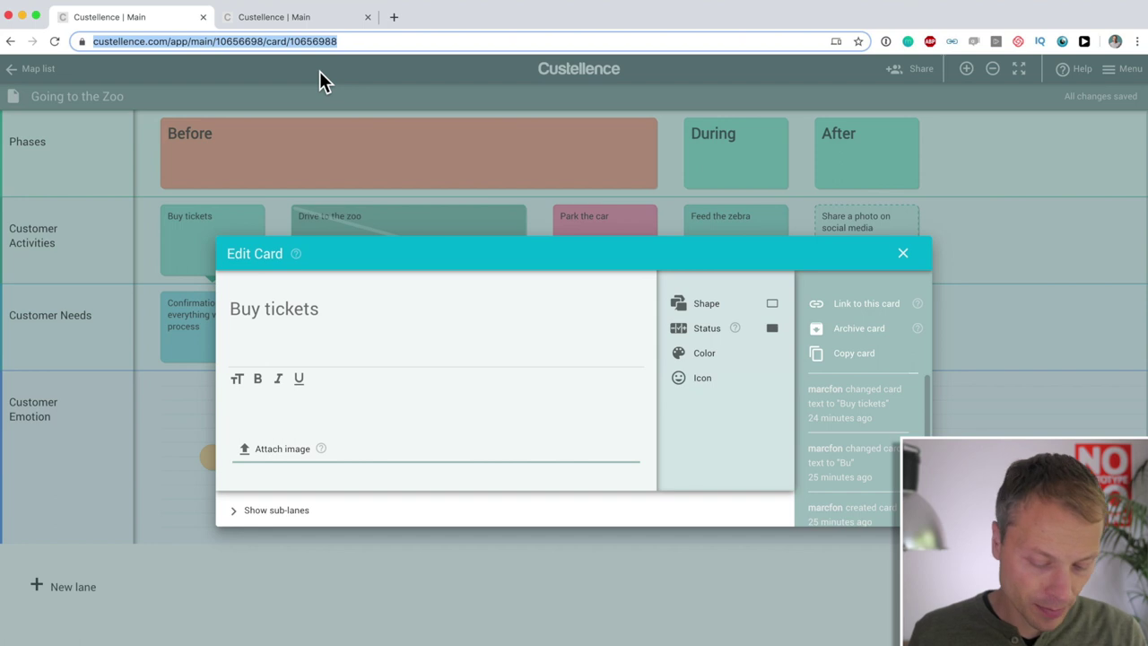
{"action": "left_click", "coordinate": [902, 253]}
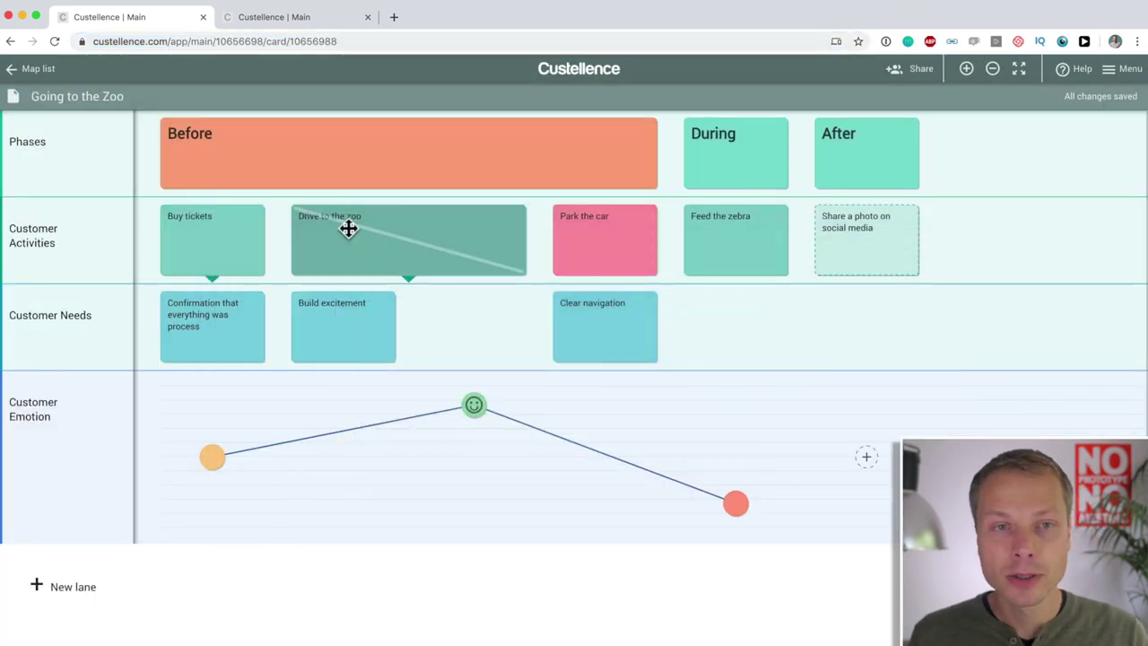
{"action": "left_click", "coordinate": [199, 262]}
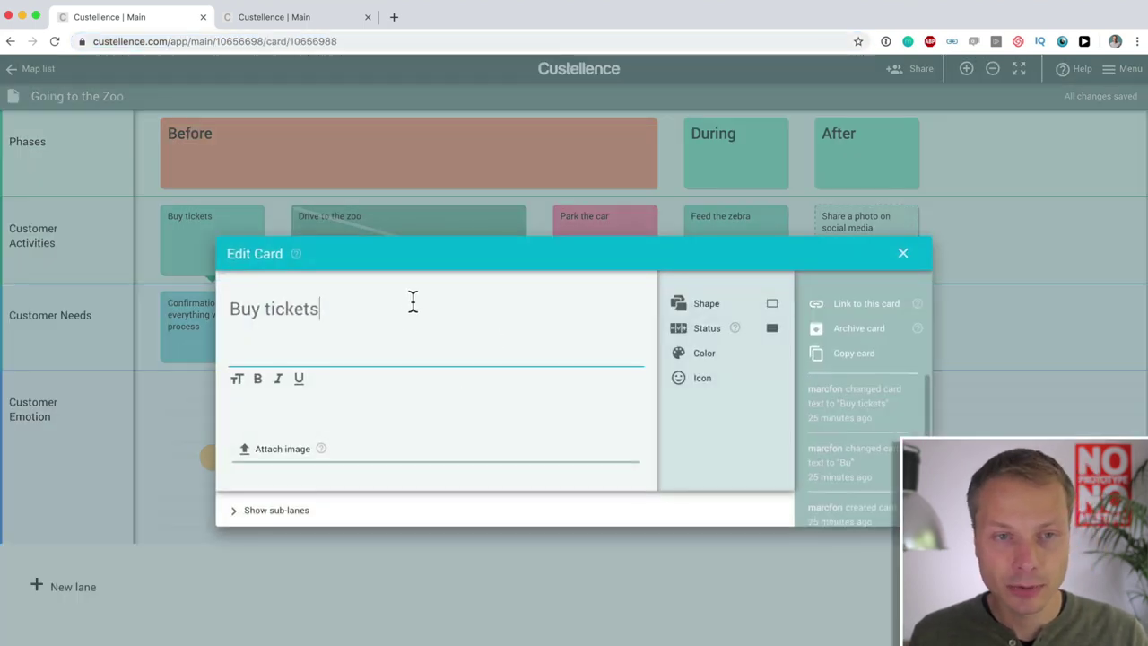
{"action": "key", "text": "Return"}
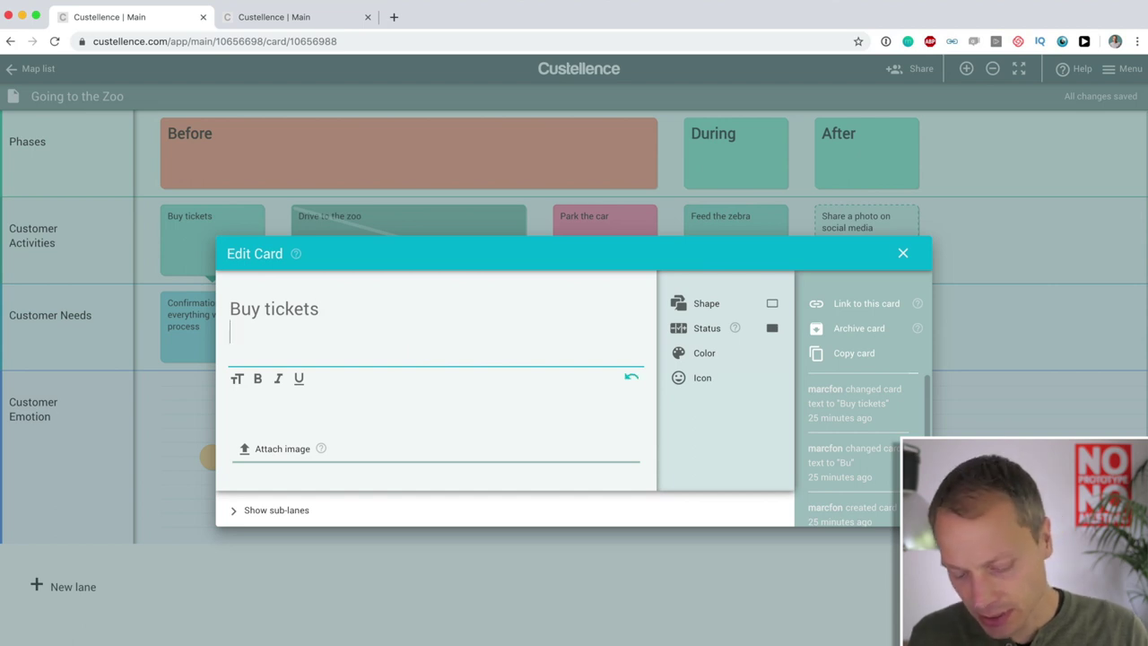
{"action": "key", "text": "super+v"}
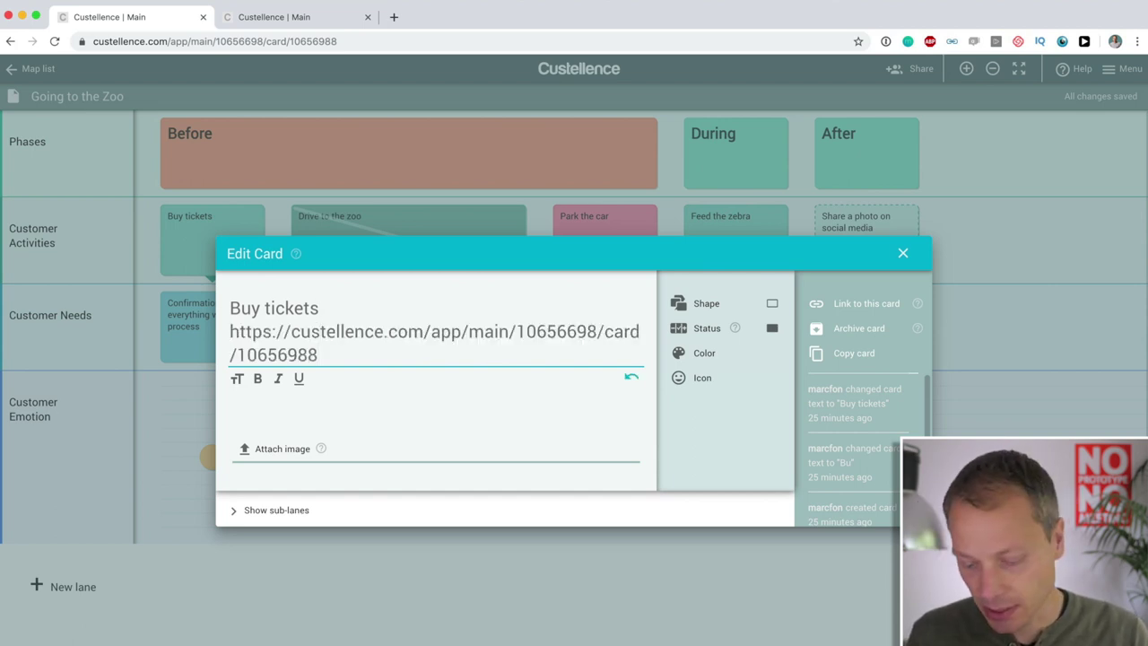
{"action": "left_click", "coordinate": [229, 331]}
{"action": "key", "text": "Return"}
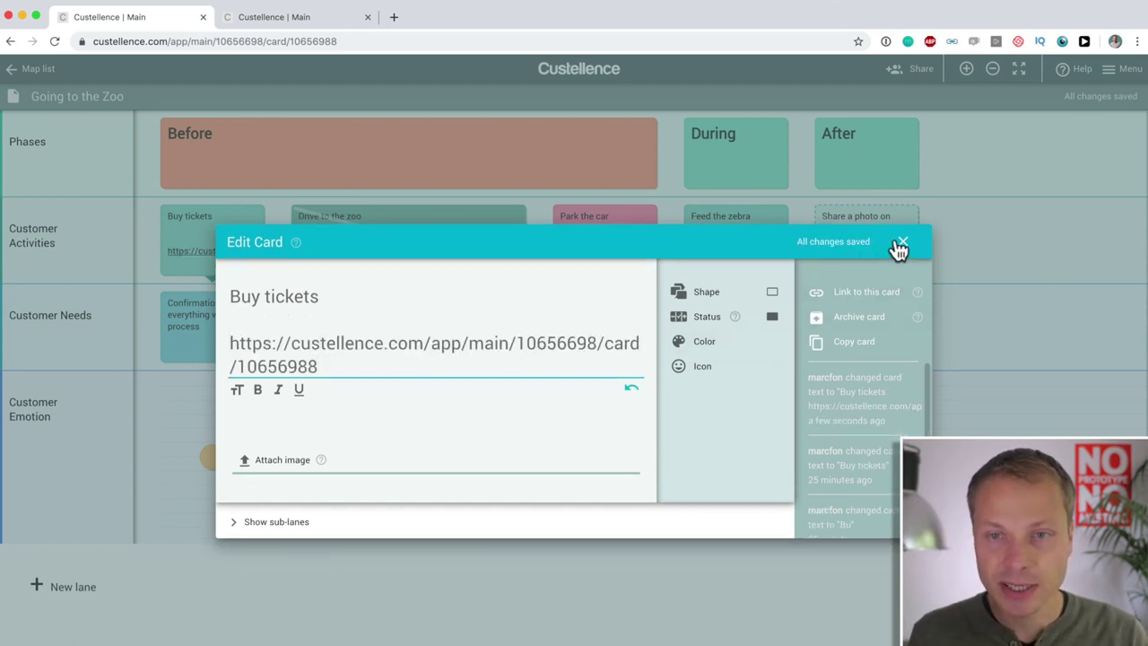
{"action": "left_click", "coordinate": [900, 244]}
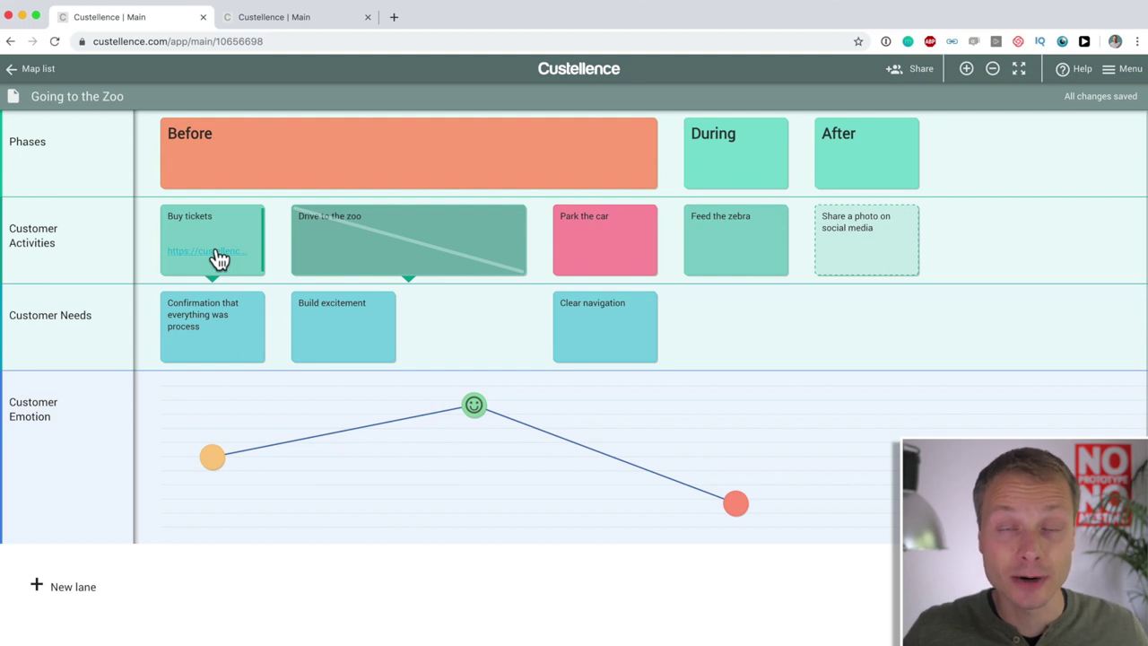
{"action": "left_click", "coordinate": [220, 259]}
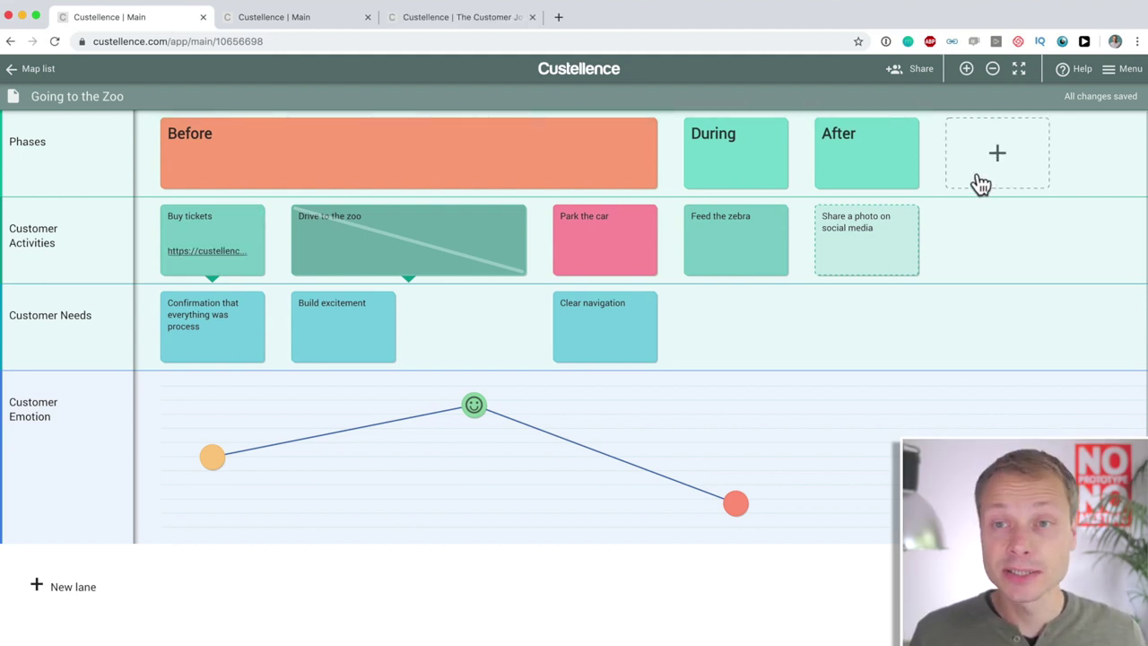
Export the whole map as a PNG, view the exported image and switch back to the browser
{"action": "left_click", "coordinate": [1121, 72]}
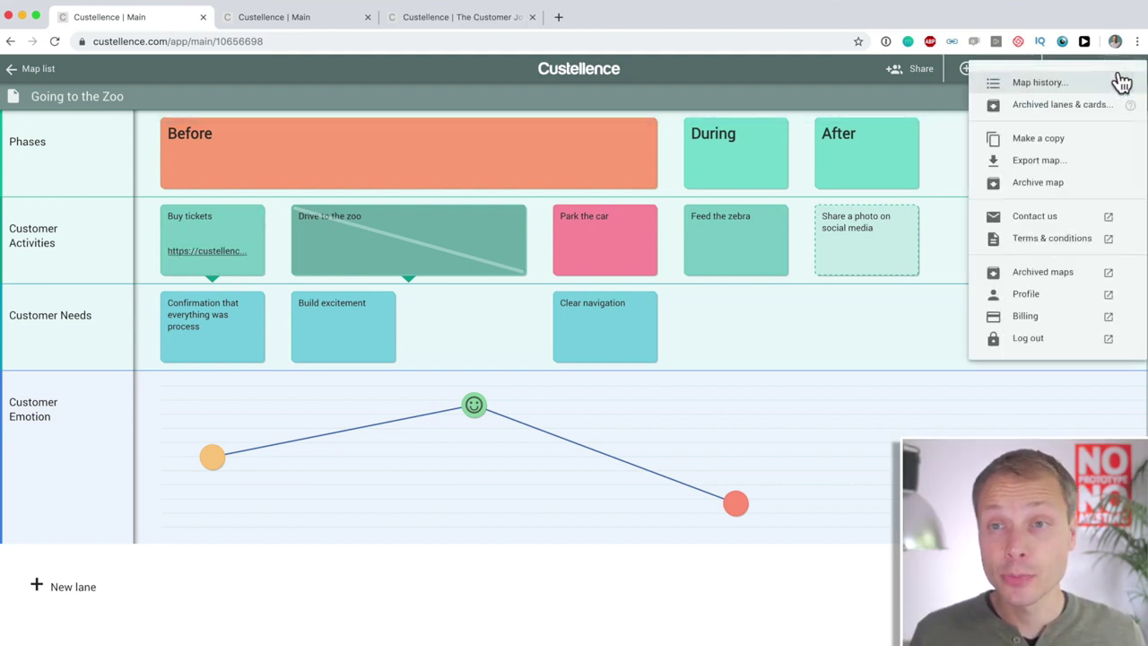
{"action": "left_click", "coordinate": [1067, 161]}
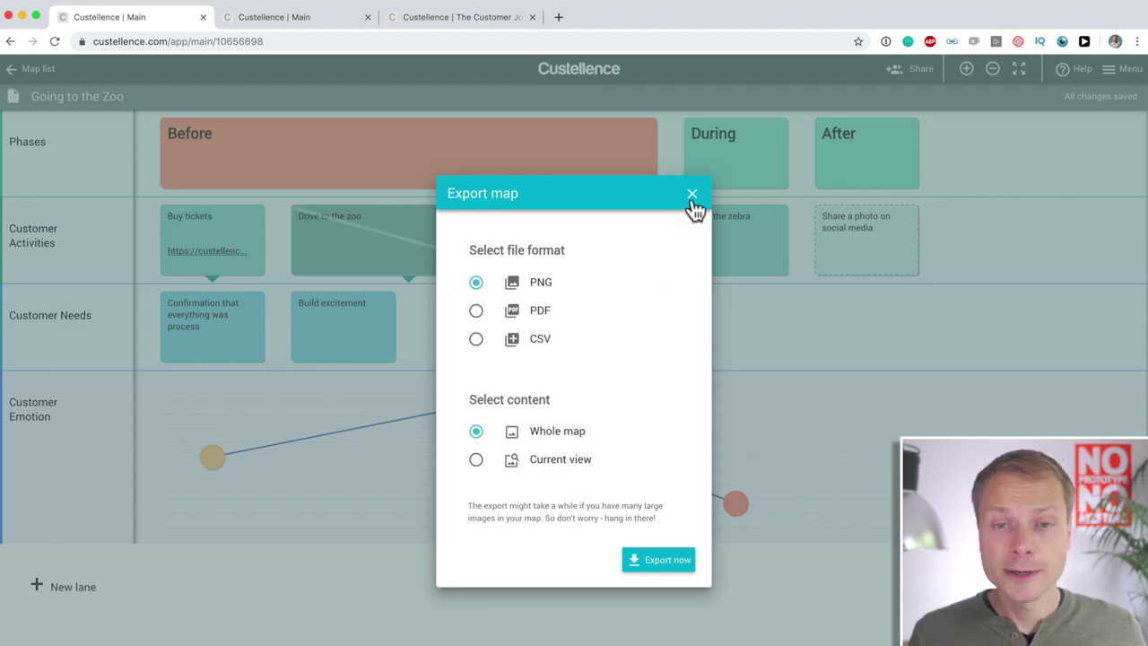
{"action": "left_click", "coordinate": [671, 563]}
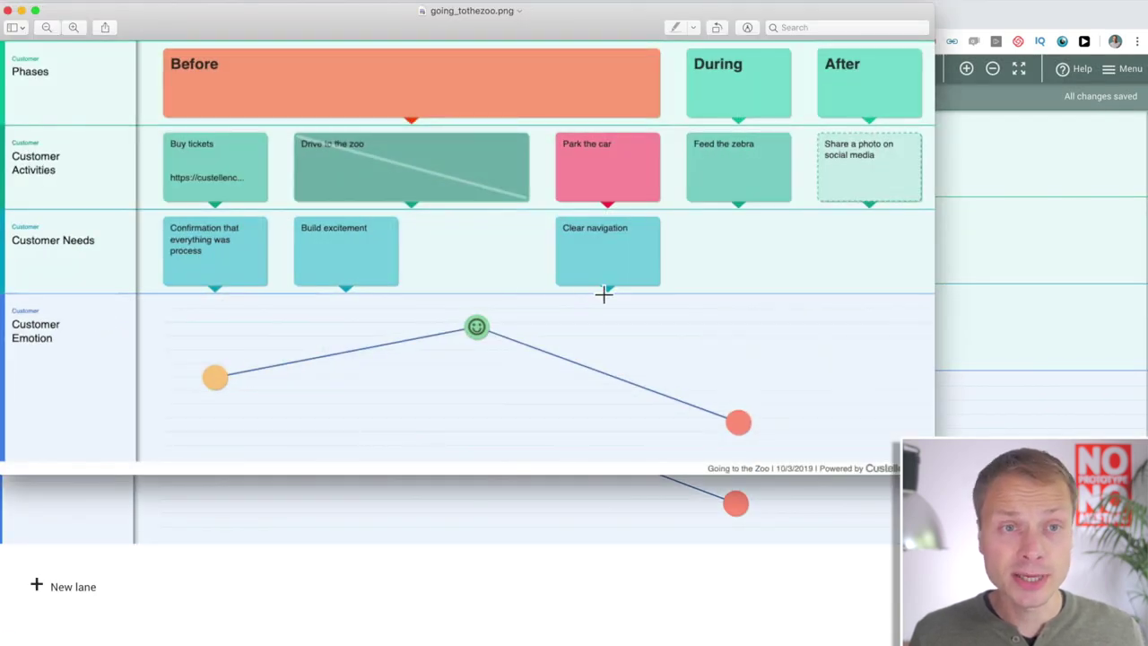
{"action": "key", "text": "super+Tab"}
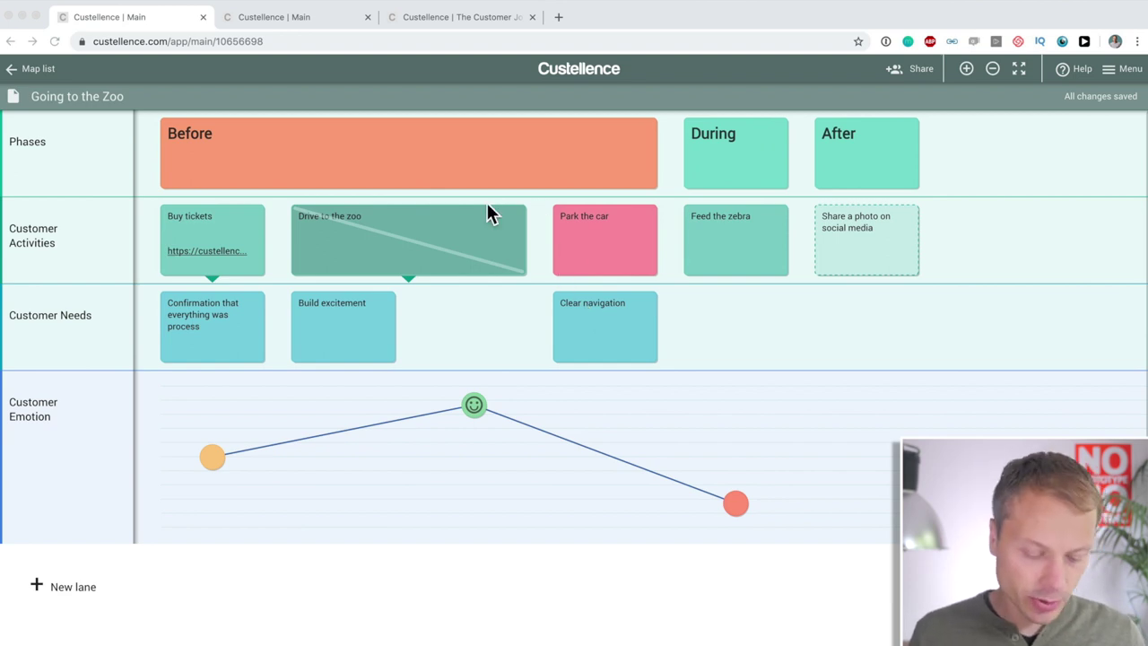
{"action": "scroll", "coordinate": [261, 159], "scroll_direction": "up", "scroll_amount": 5}
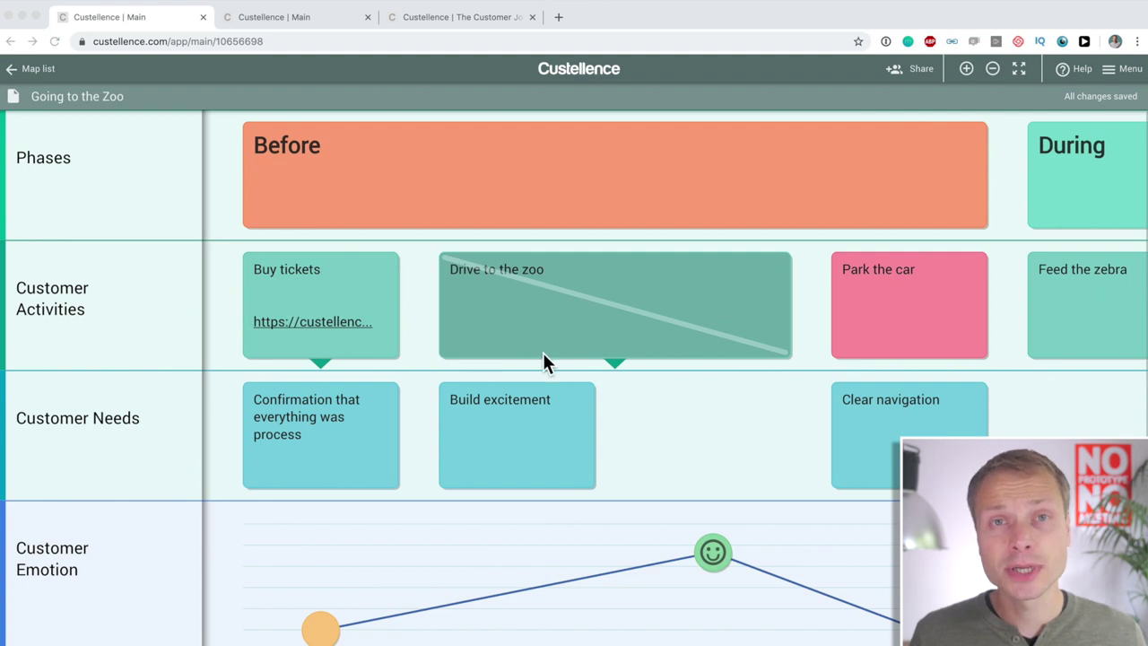
{"action": "scroll", "coordinate": [543, 354], "scroll_direction": "down", "scroll_amount": 4}
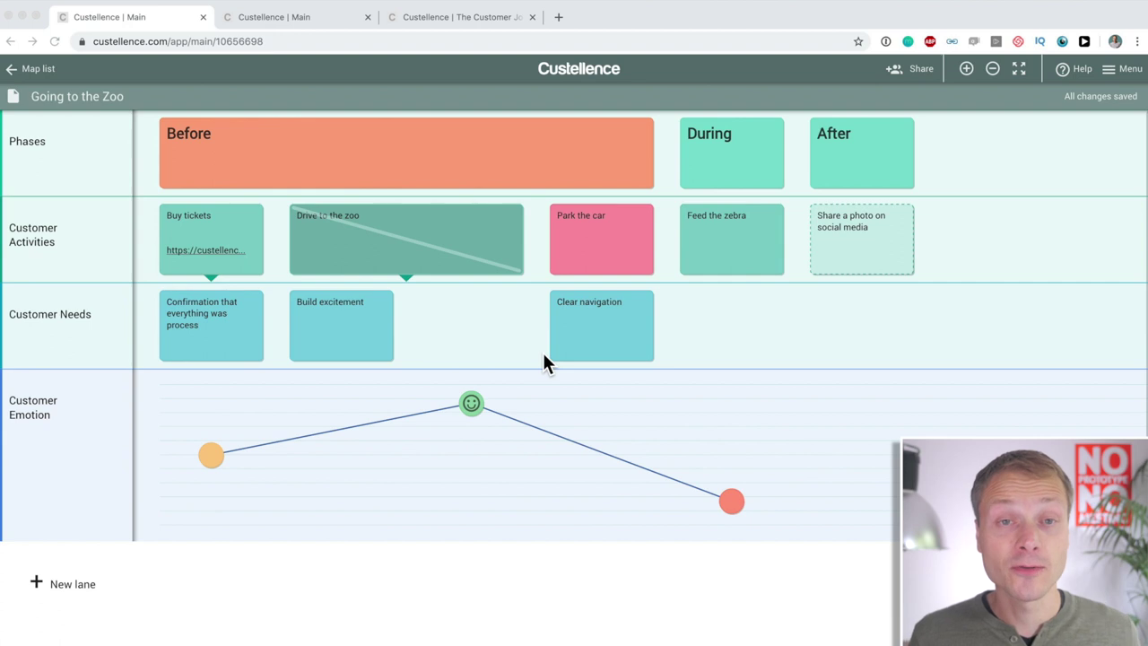
Open the Custellence website's pricing page and examine the Free Forever, Essential, Team and Enterprise plans down to the plan comparison
{"action": "left_click", "coordinate": [438, 21]}
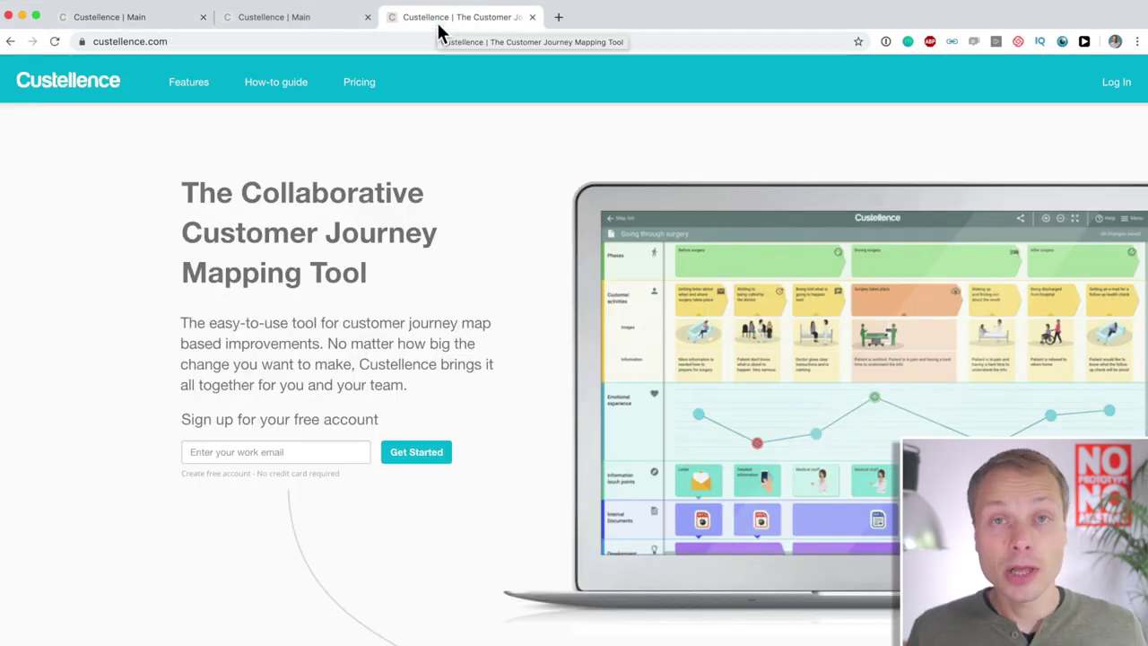
{"action": "left_click", "coordinate": [363, 83]}
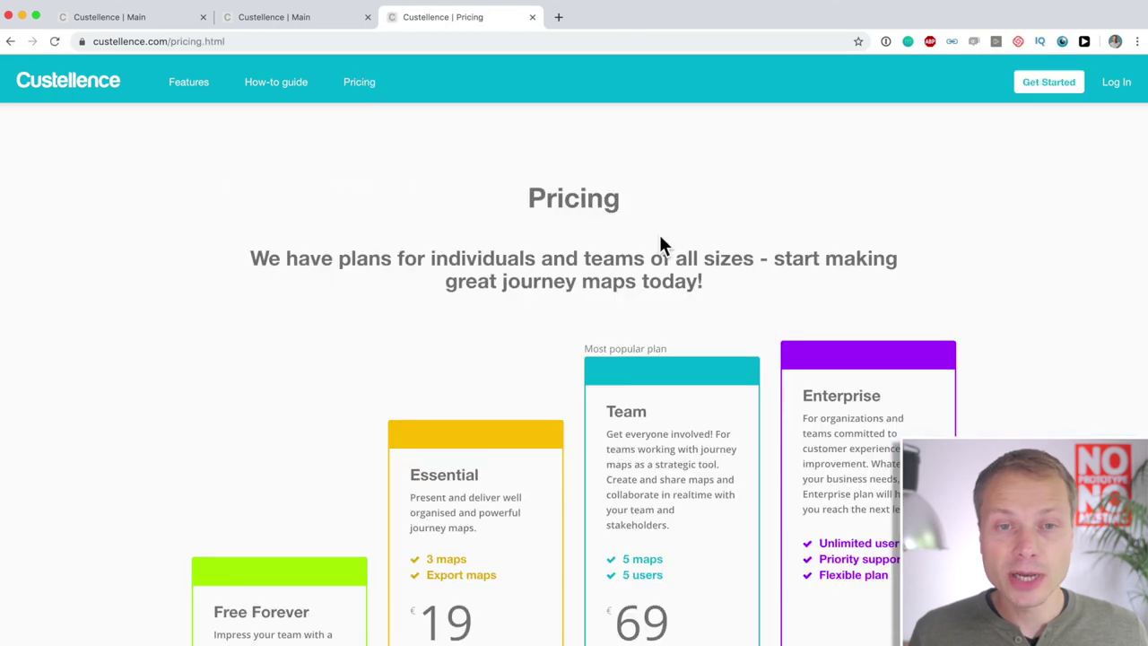
{"action": "scroll", "coordinate": [664, 255], "scroll_direction": "down", "scroll_amount": 3}
{"action": "scroll", "coordinate": [669, 271], "scroll_direction": "down", "scroll_amount": 1}
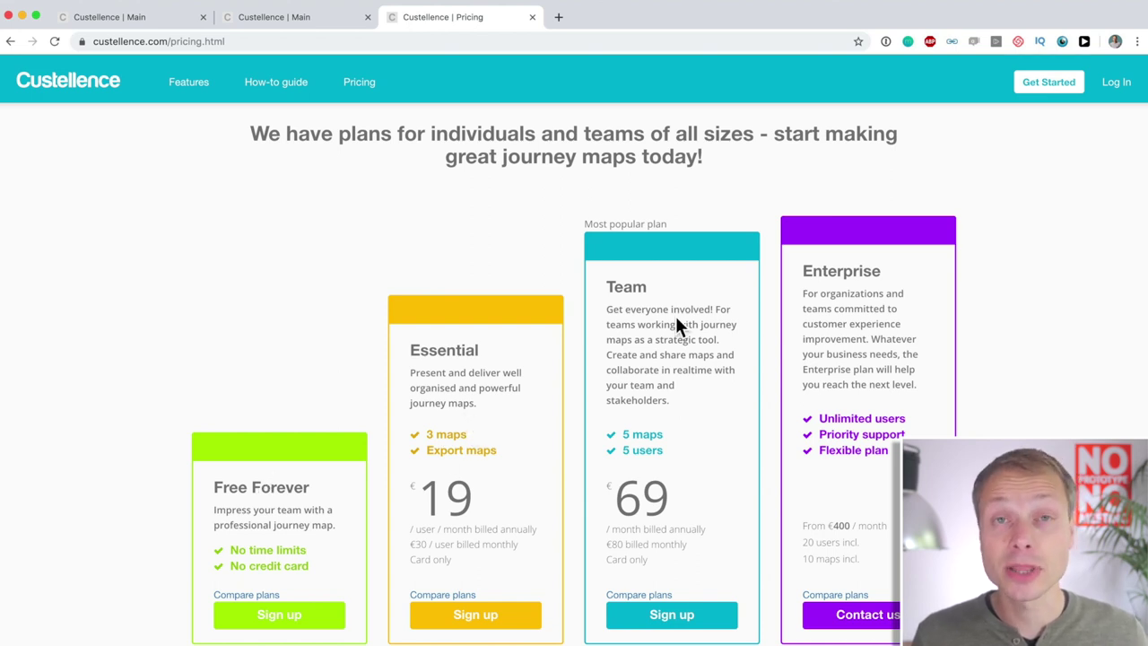
{"action": "scroll", "coordinate": [678, 318], "scroll_direction": "down", "scroll_amount": 1}
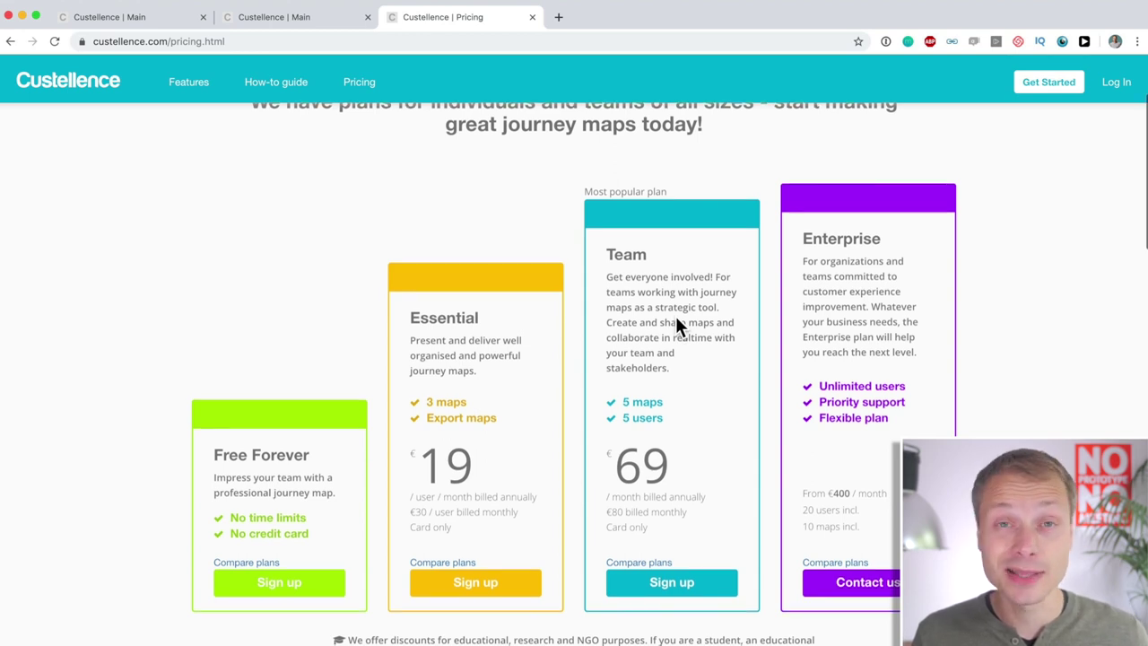
{"action": "scroll", "coordinate": [677, 320], "scroll_direction": "down", "scroll_amount": 1}
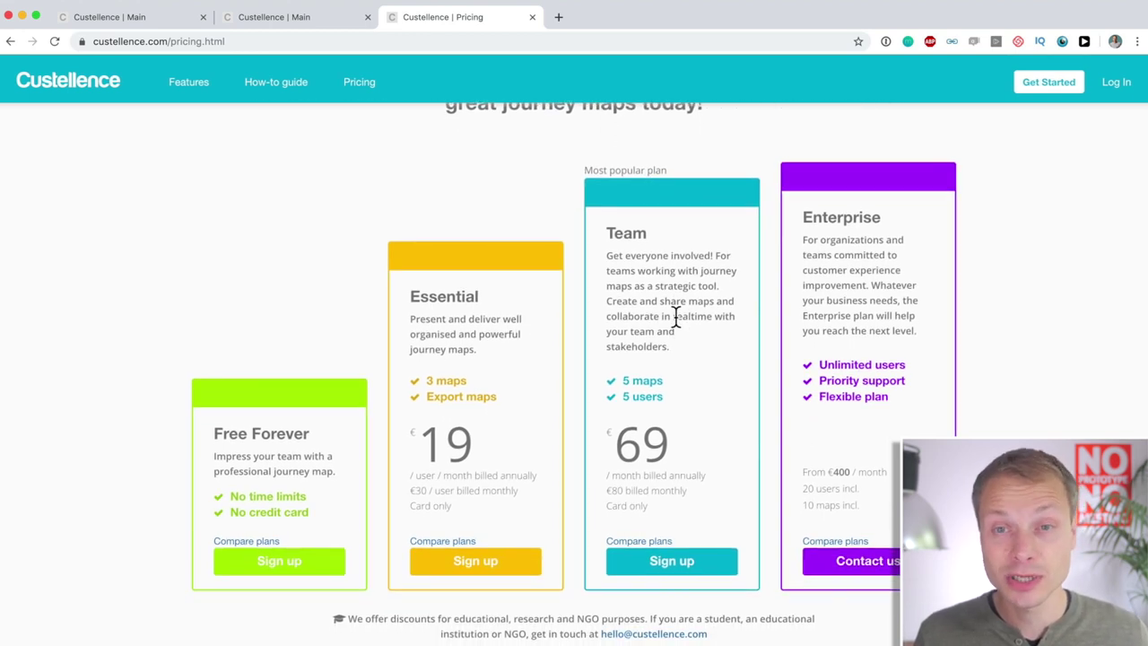
{"action": "scroll", "coordinate": [857, 258], "scroll_direction": "down", "scroll_amount": 2}
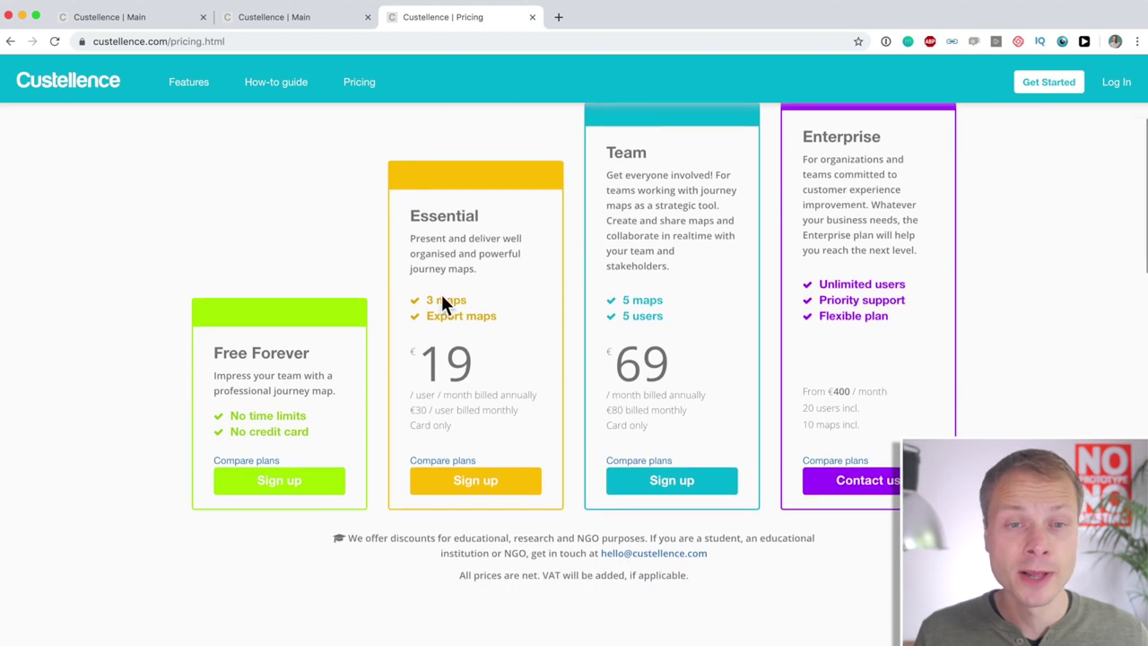
{"action": "scroll", "coordinate": [624, 428], "scroll_direction": "down", "scroll_amount": 2}
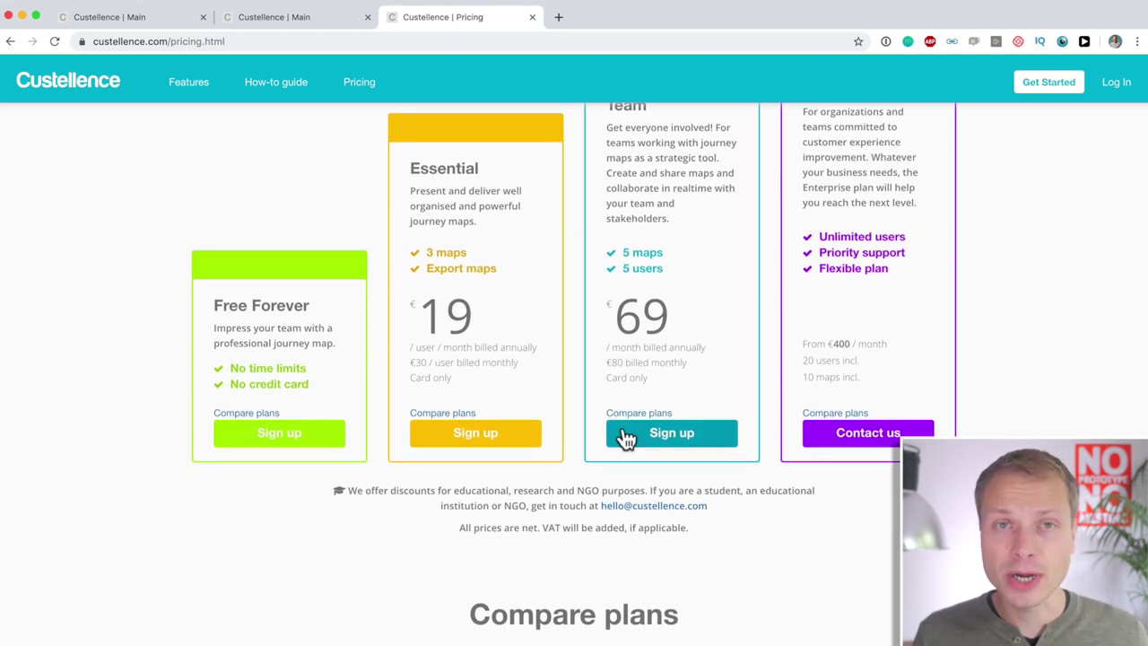
{"action": "scroll", "coordinate": [626, 437], "scroll_direction": "down", "scroll_amount": 1}
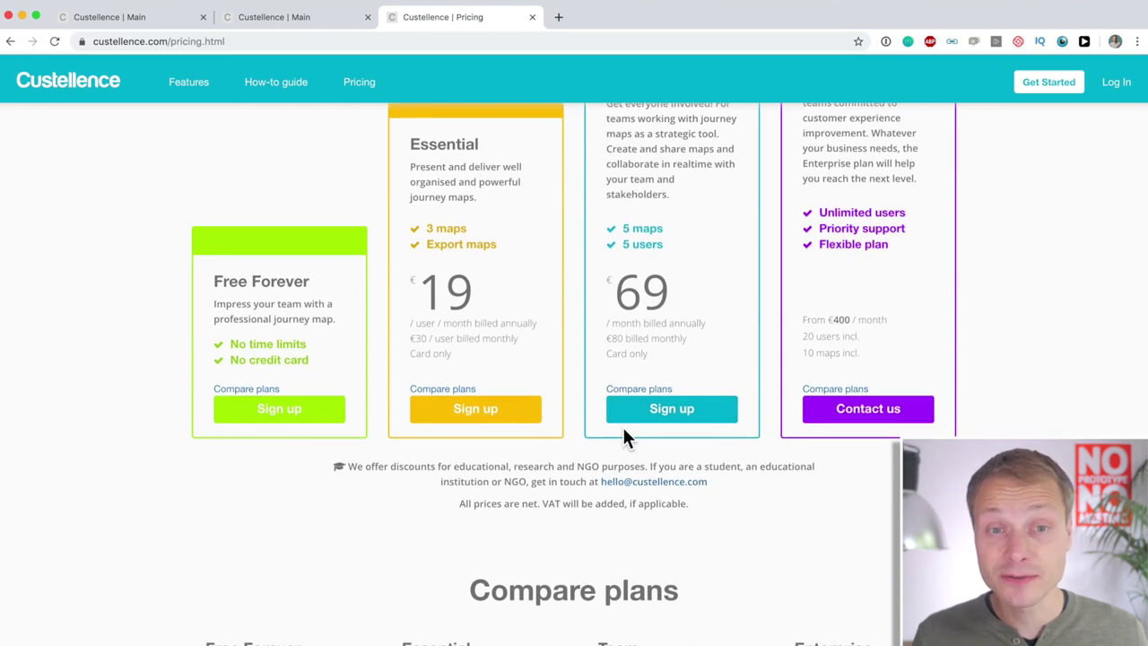
{"action": "scroll", "coordinate": [625, 433], "scroll_direction": "down", "scroll_amount": 5}
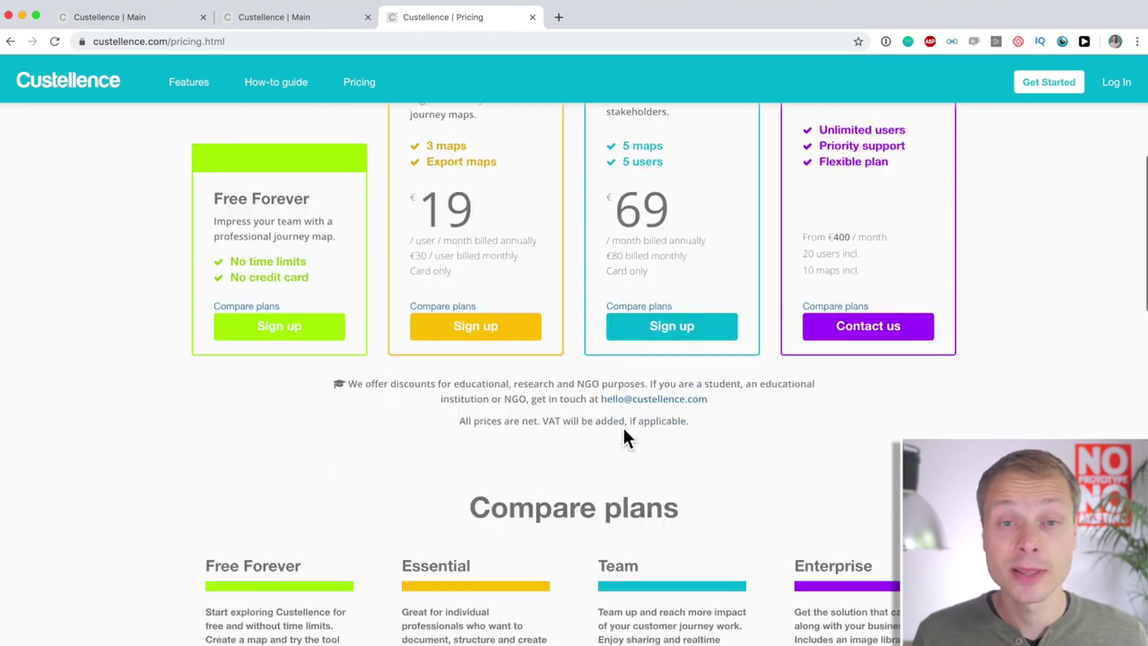